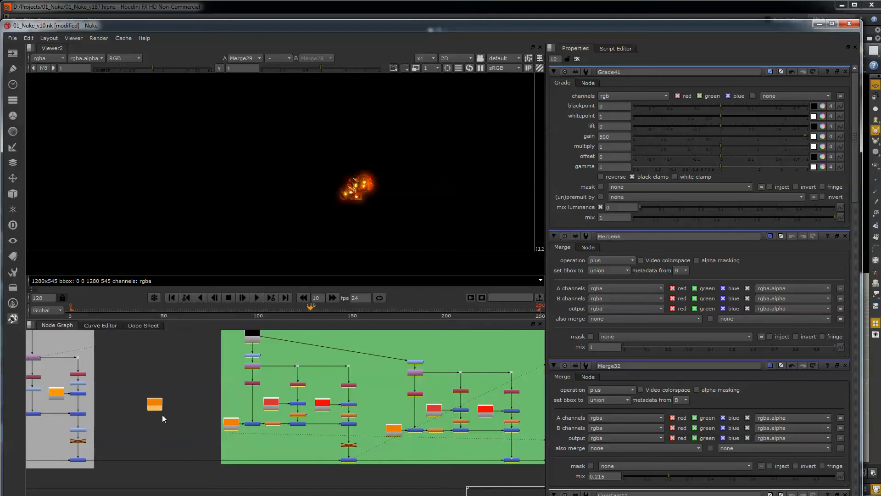
- Connect the loose orange Constant node to the merge at the bottom of the first green EnergyBall branch and show its properties
scroll(335, 470, up, 2)
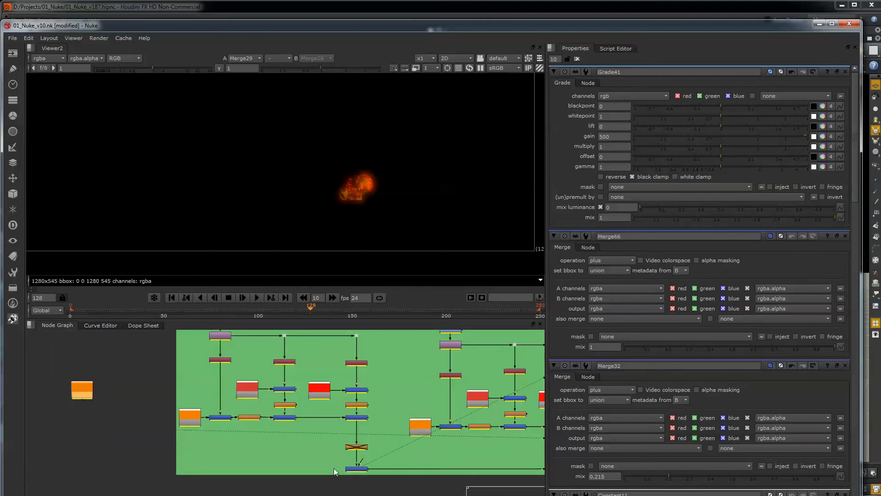
drag(361, 463, 89, 395)
double_click(89, 395)
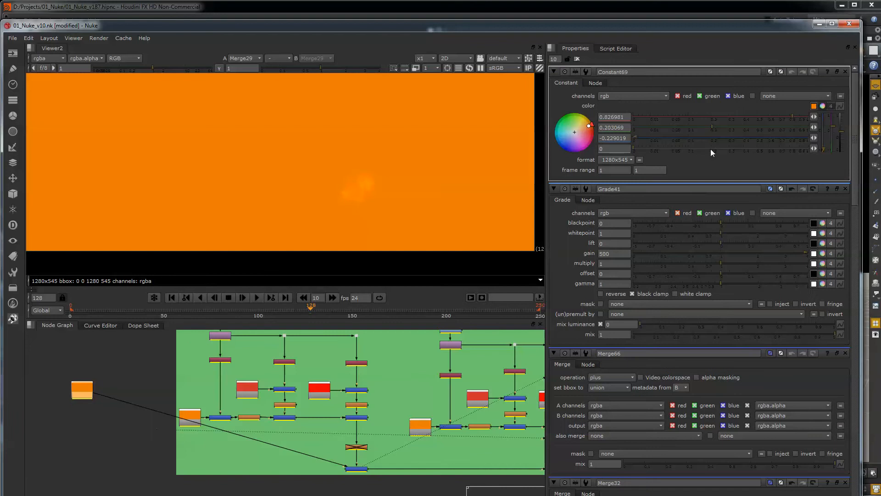
- Set the loose Constant's color to black with all channels at 0 and place the node lower, beside the green backdrop
drag(841, 140, 841, 152)
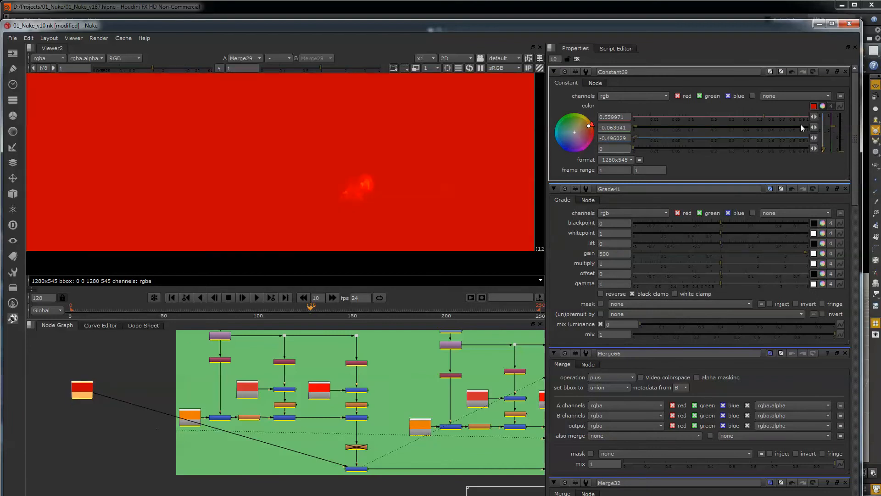
click(771, 97)
click(773, 97)
mouse_move(645, 118)
mouse_down()
mouse_move(625, 119)
mouse_move(640, 137)
mouse_move(625, 138)
mouse_up()
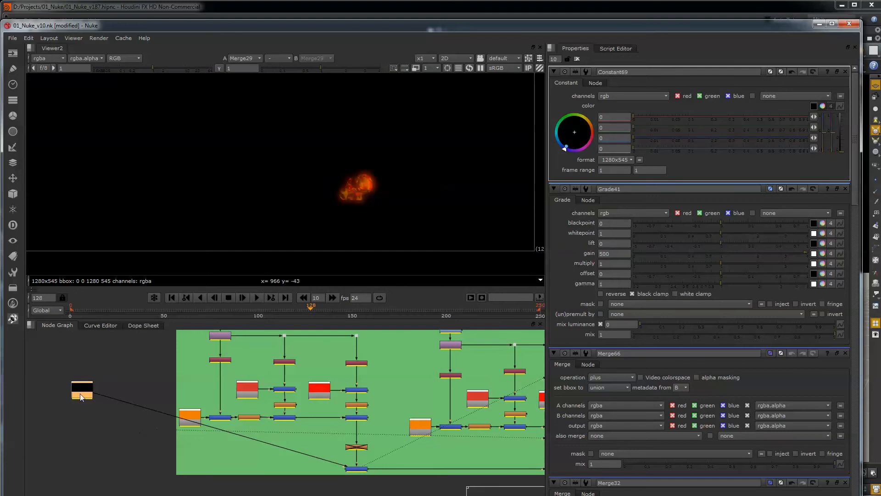
drag(80, 394, 112, 471)
- View the energy ball composite at Merge37, followed by the two Fresnel renders Read41 and Read17
middle_drag(264, 457, 95, 439)
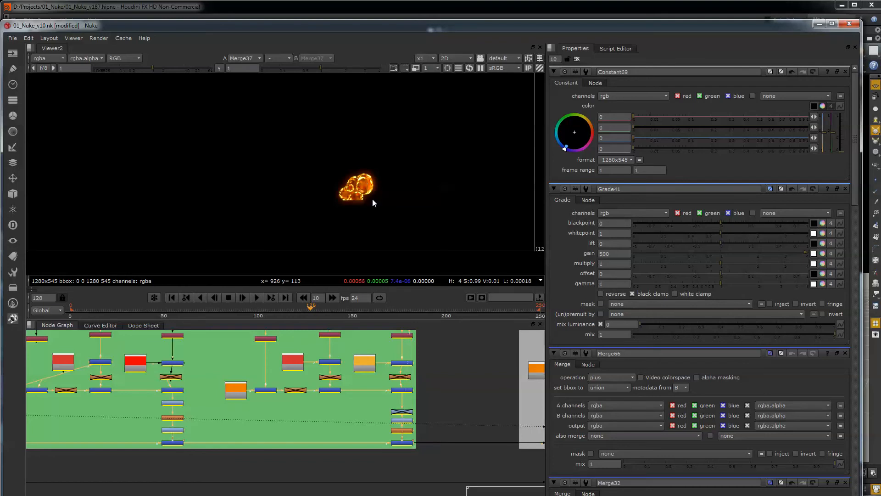
middle_drag(316, 413, 319, 477)
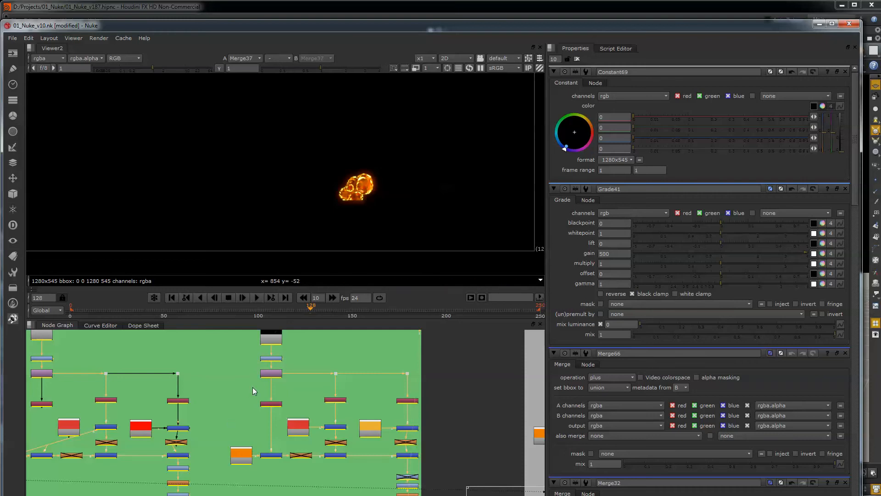
middle_drag(216, 386, 371, 426)
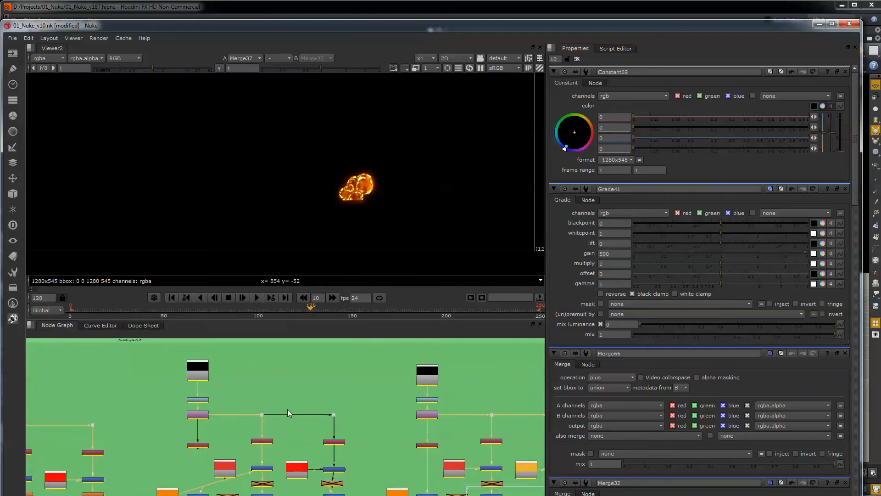
middle_drag(244, 396, 347, 403)
ctrl+shift+click(296, 376)
middle_drag(406, 393, 135, 415)
ctrl+shift+click(283, 396)
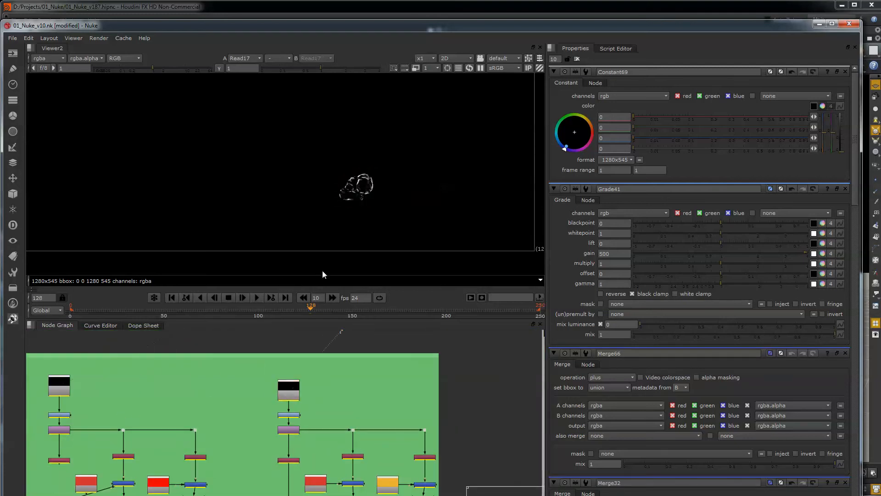
key(a)
- Return the viewer to the Read41 Fresnel render and show its alpha channel
middle_drag(165, 398, 236, 406)
ctrl+shift+click(135, 396)
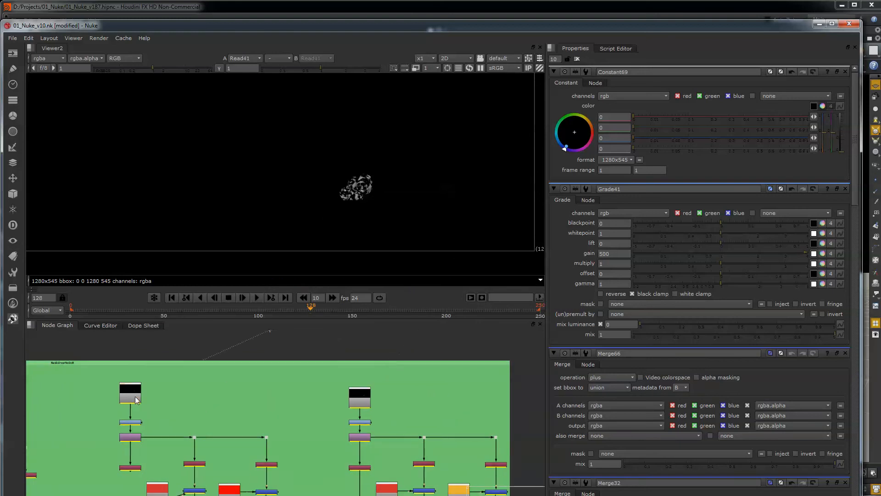
key(a)
- View the alpha of Read22, the main render at the start of the EnergyBall group
middle_drag(194, 411, 293, 403)
scroll(231, 400, down, 2)
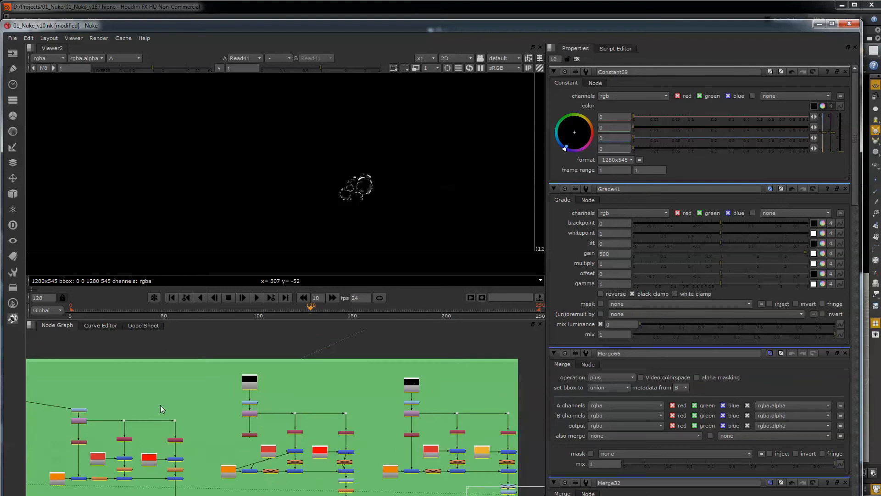
scroll(161, 405, up, 3)
middle_drag(161, 405, 562, 397)
scroll(145, 398, up, 1)
ctrl+shift+click(267, 398)
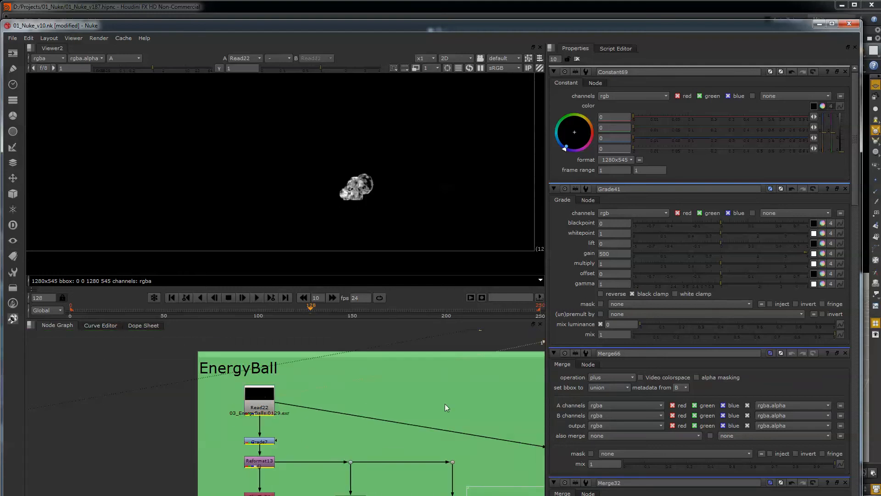
- Compare the alpha of the Fresnel renders Read41 and Read17 by alternating between them in the viewer
middle_drag(463, 407, 261, 404)
middle_drag(537, 417, 176, 394)
ctrl+shift+click(368, 376)
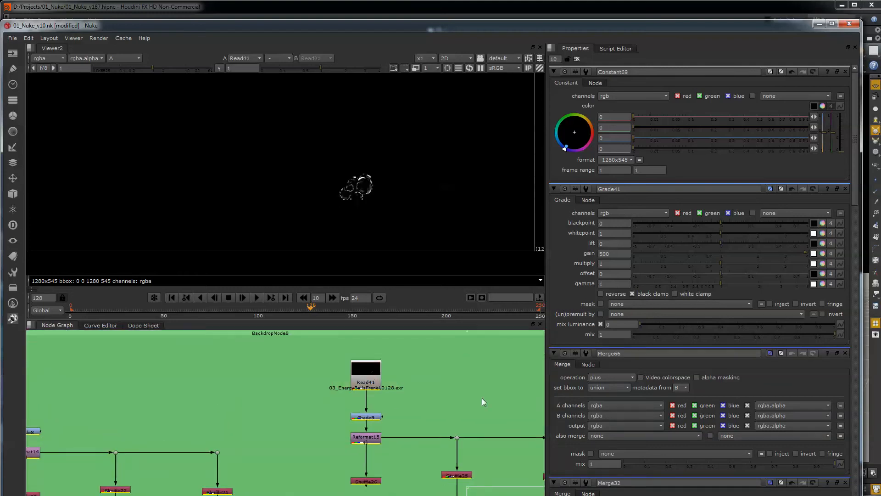
middle_drag(537, 410, 256, 387)
ctrl+shift+click(449, 397)
middle_drag(365, 444, 186, 356)
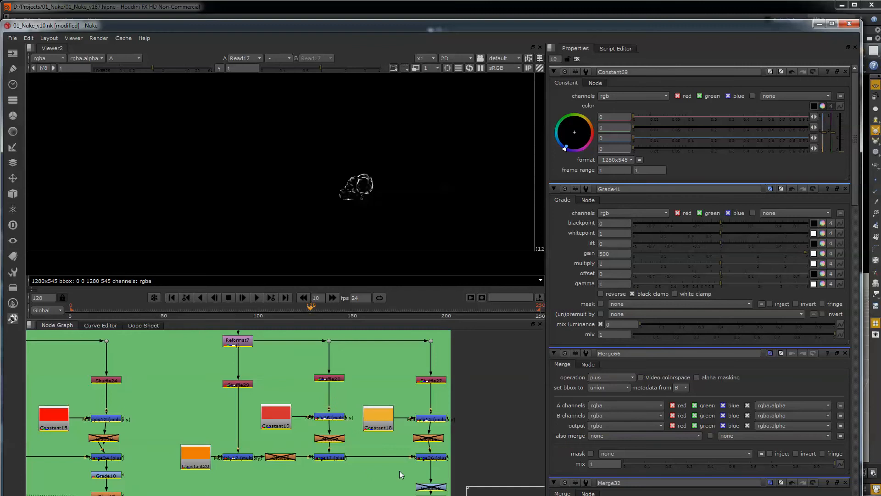
middle_drag(135, 383, 290, 432)
ctrl+shift+click(71, 337)
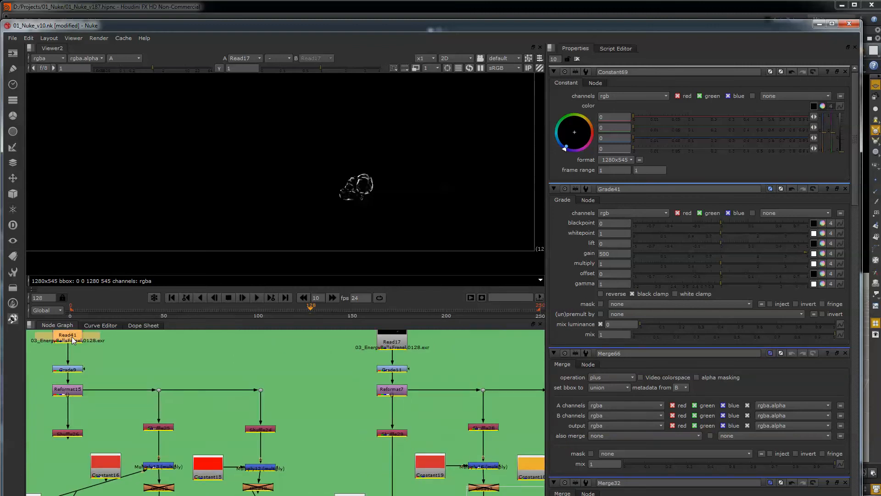
ctrl+shift+click(385, 344)
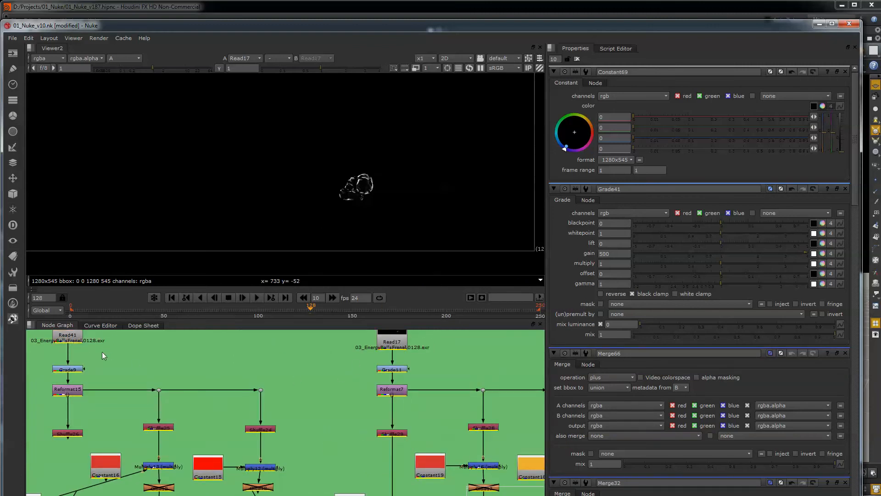
- Inspect the workspace element and version settings of the Read41 and Read17 Fresnel nodes
middle_drag(103, 356, 107, 379)
double_click(71, 359)
click(630, 83)
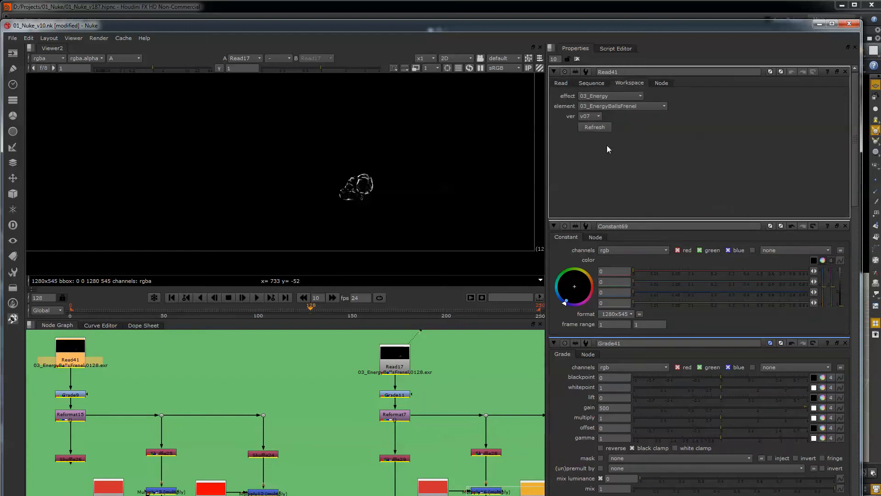
double_click(389, 362)
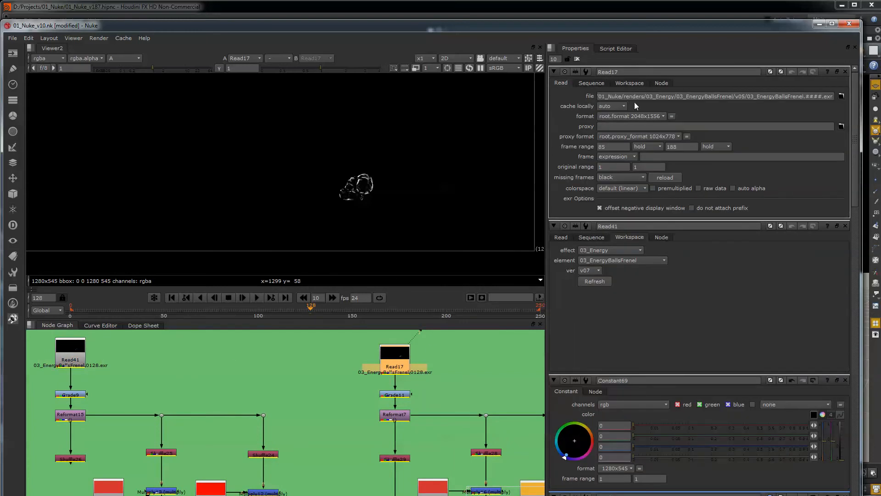
click(630, 83)
click(348, 452)
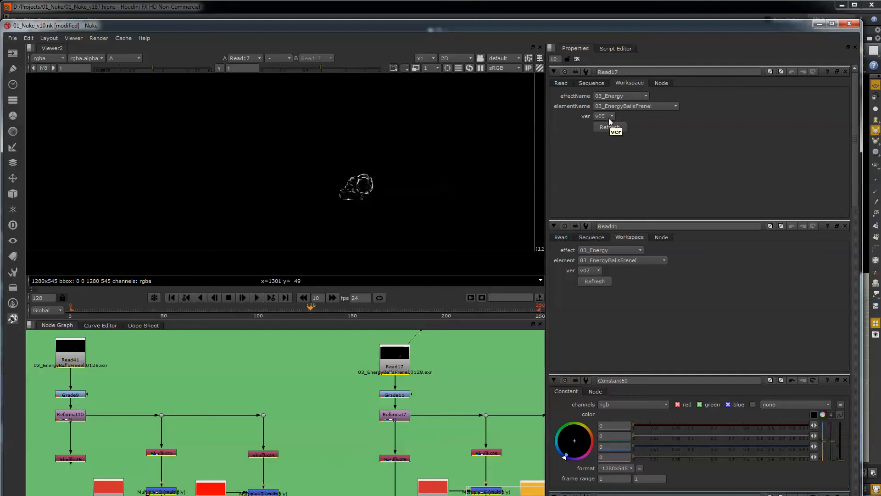
- View Merge35 in color with its properties open and scrub the timeline to frame 171 to check its animated mix
middle_drag(319, 476, 293, 403)
scroll(294, 404, down, 3)
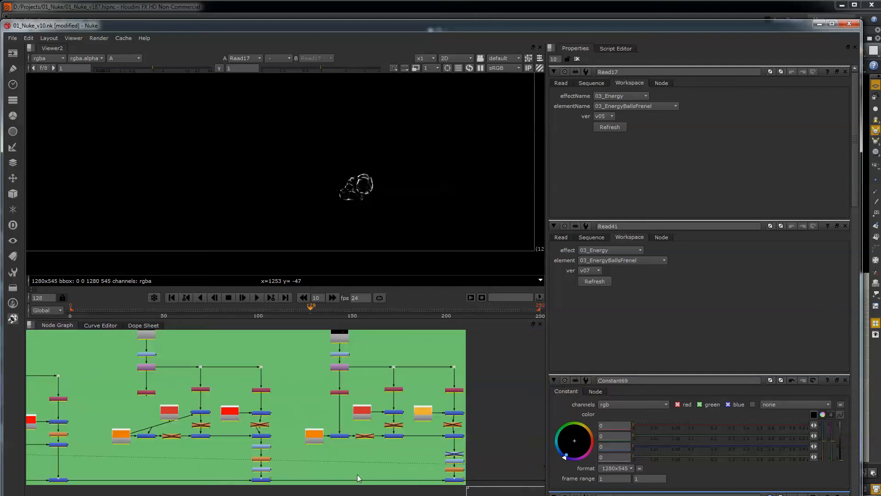
click(262, 481)
key(1)
double_click(262, 480)
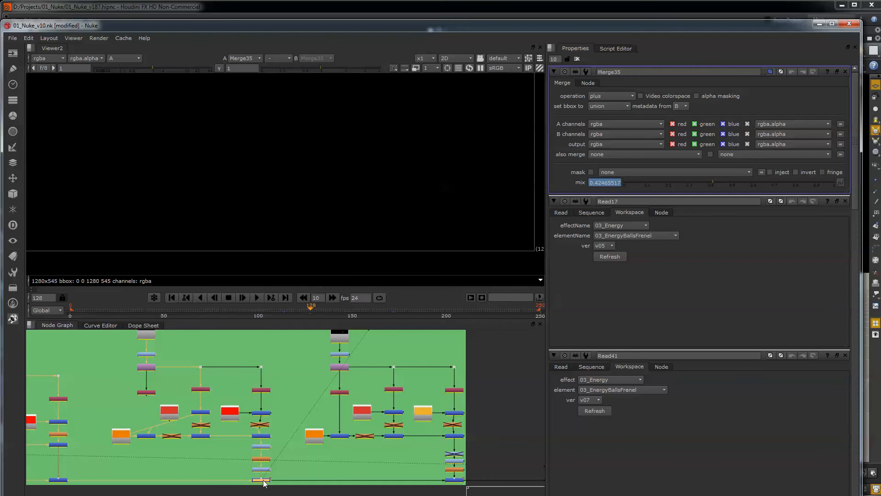
drag(313, 307, 329, 309)
key(a)
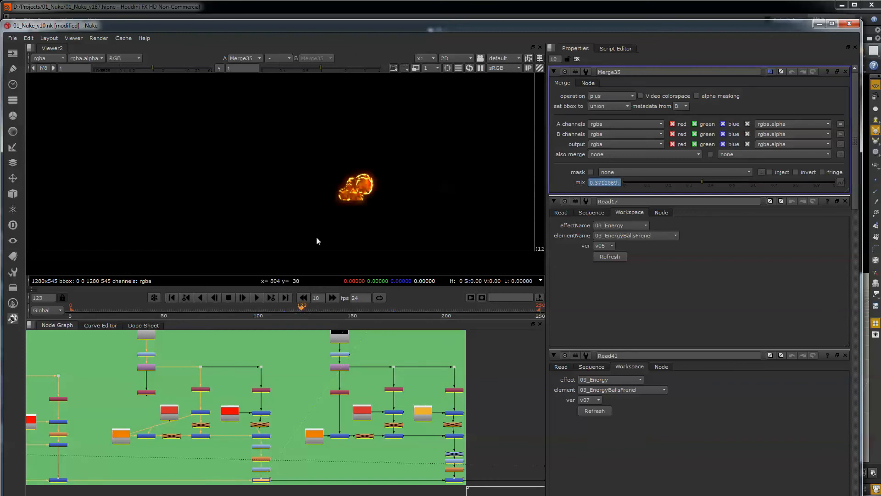
click(300, 312)
drag(297, 308, 396, 316)
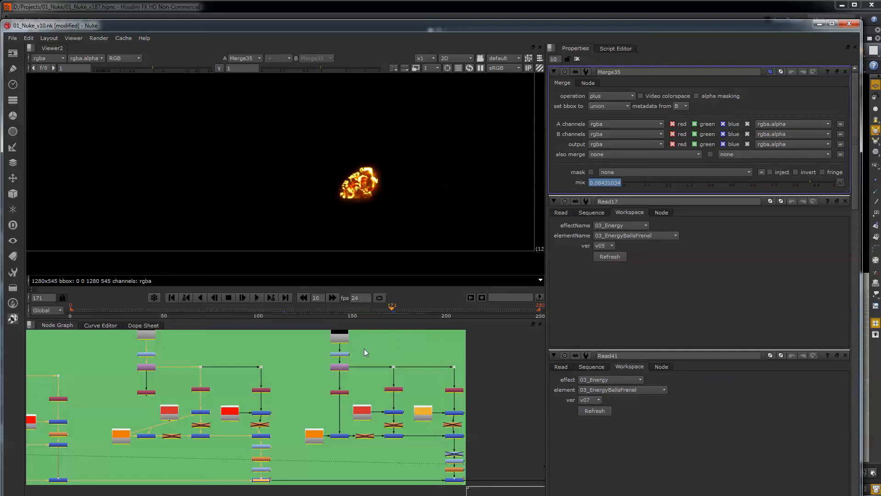
middle_drag(305, 392, 405, 403)
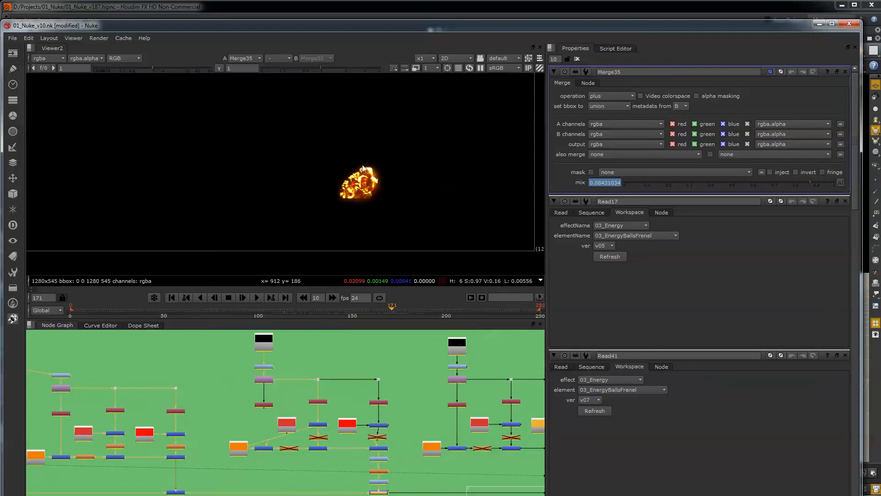
scroll(264, 397, down, 3)
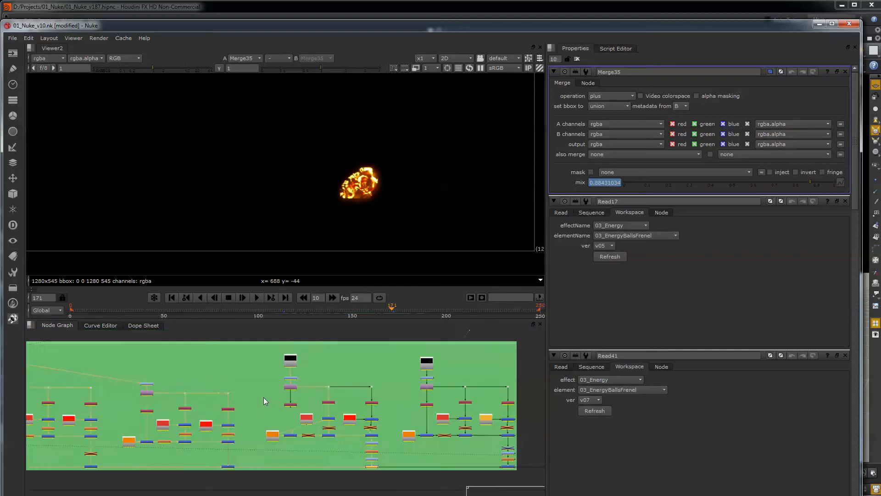
scroll(335, 368, down, 5)
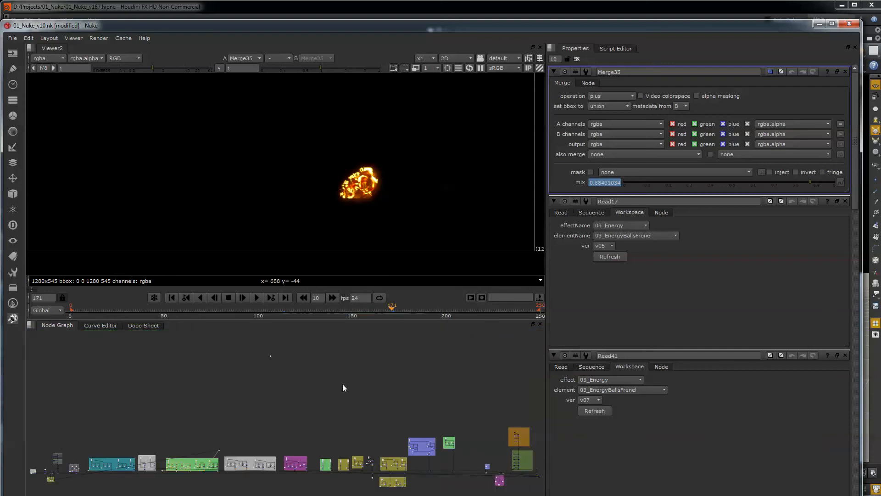
middle_drag(343, 384, 342, 345)
scroll(214, 411, up, 5)
scroll(224, 414, up, 3)
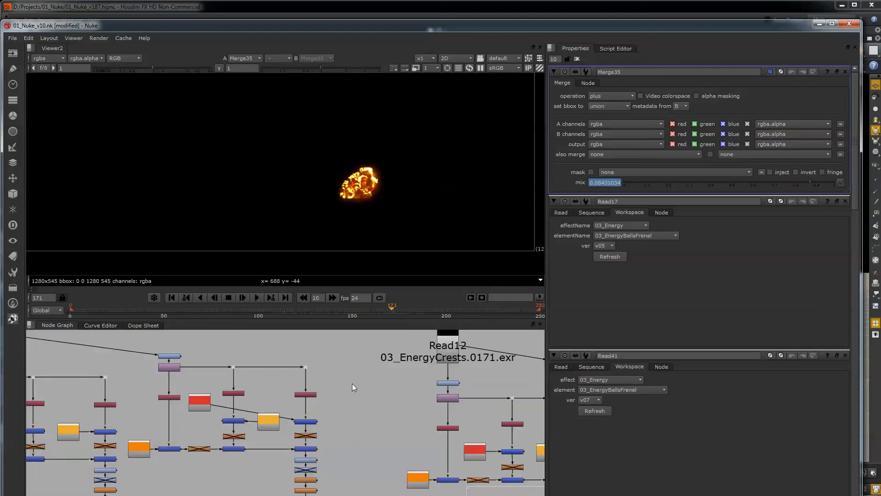
scroll(352, 383, down, 3)
- Switch to Houdini and change the network pane from obj to the out network
click(122, 15)
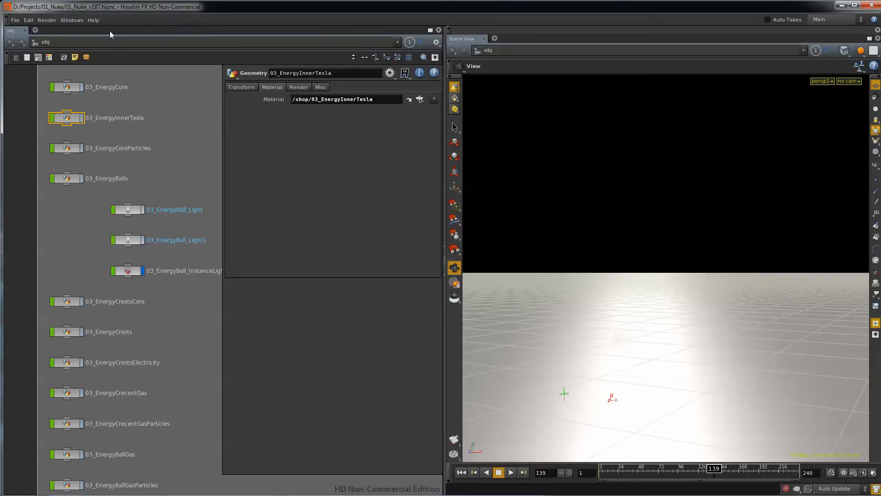
middle_drag(181, 373, 174, 403)
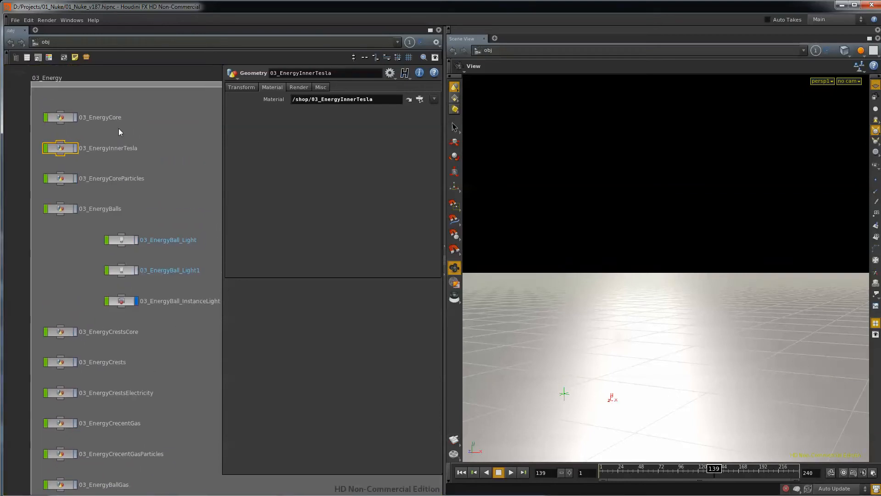
click(39, 42)
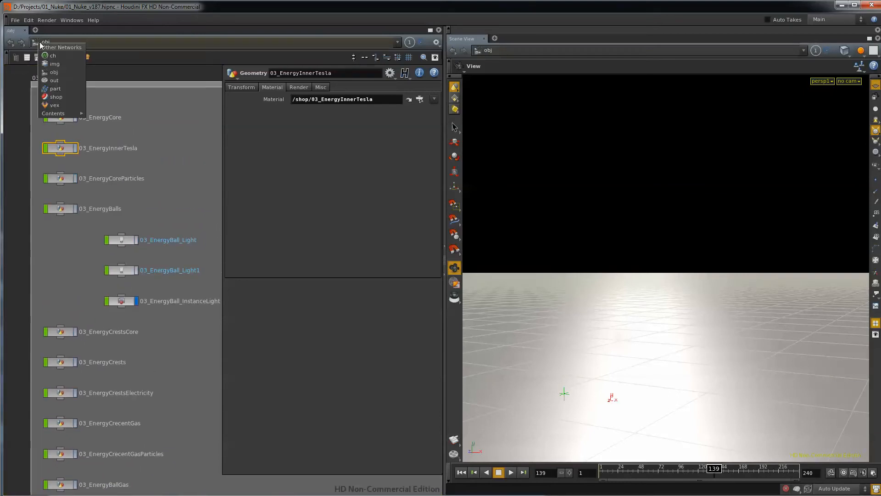
click(66, 81)
- Turn off the display of output file names beneath the render nodes in the out network
middle_drag(129, 294, 172, 245)
scroll(114, 330, up, 5)
key(d)
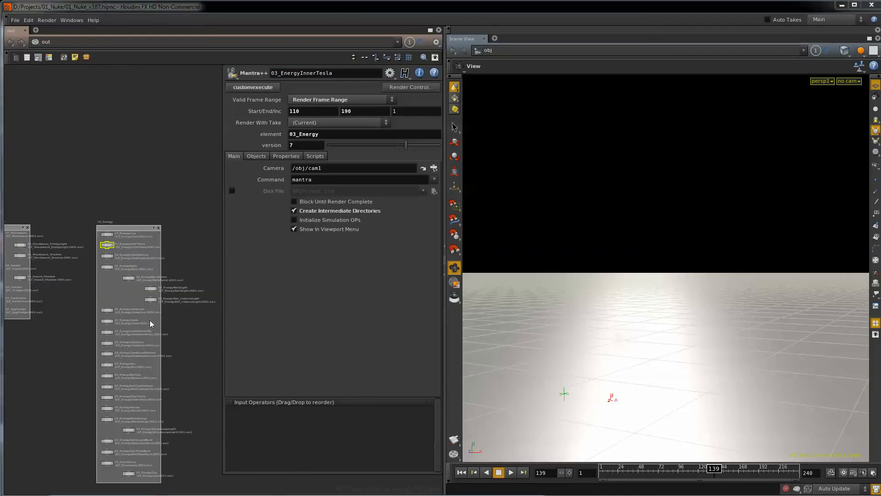
click(51, 276)
click(261, 219)
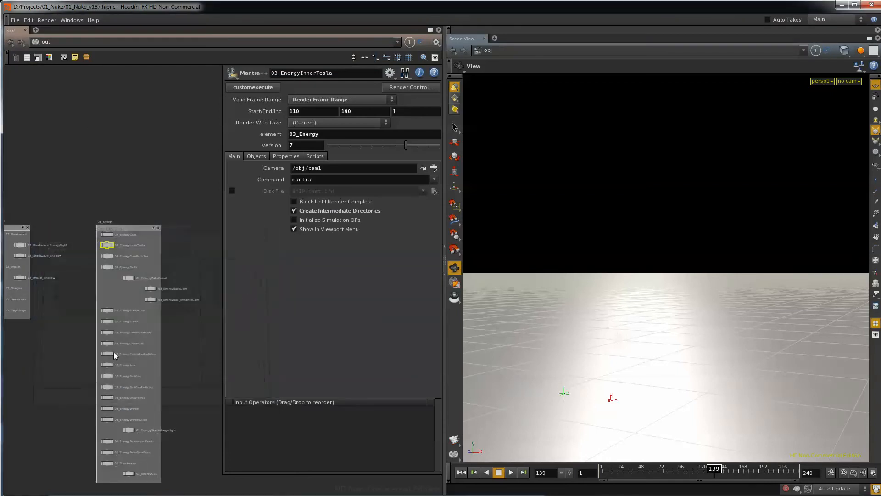
- Select the 03_EnergyBallsFrenel Mantra node in the 03_Energy group to inspect its render settings
scroll(112, 356, up, 3)
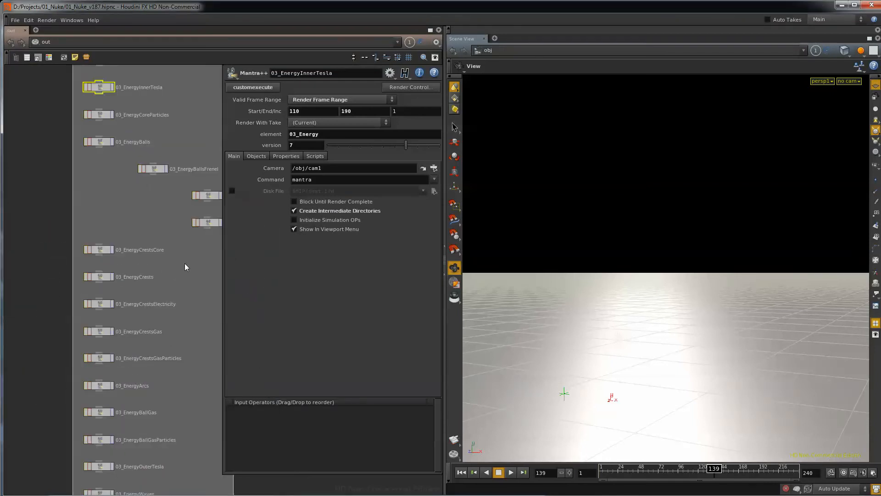
middle_drag(184, 267, 153, 267)
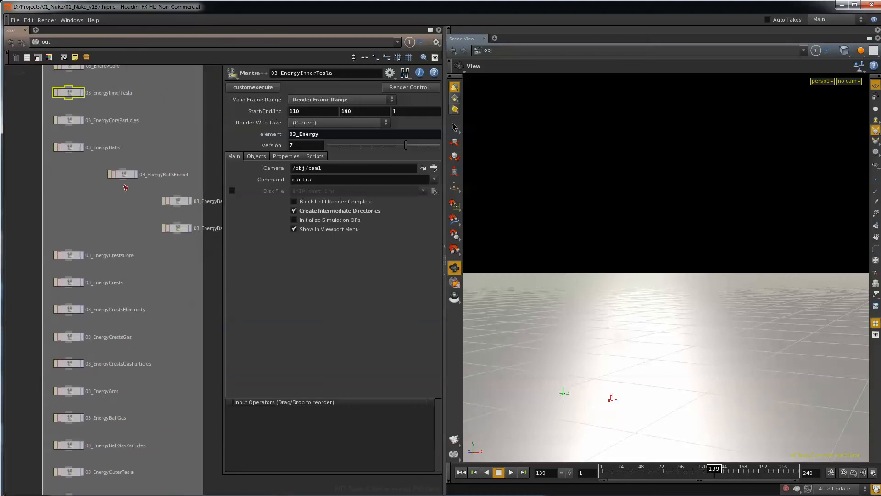
click(120, 176)
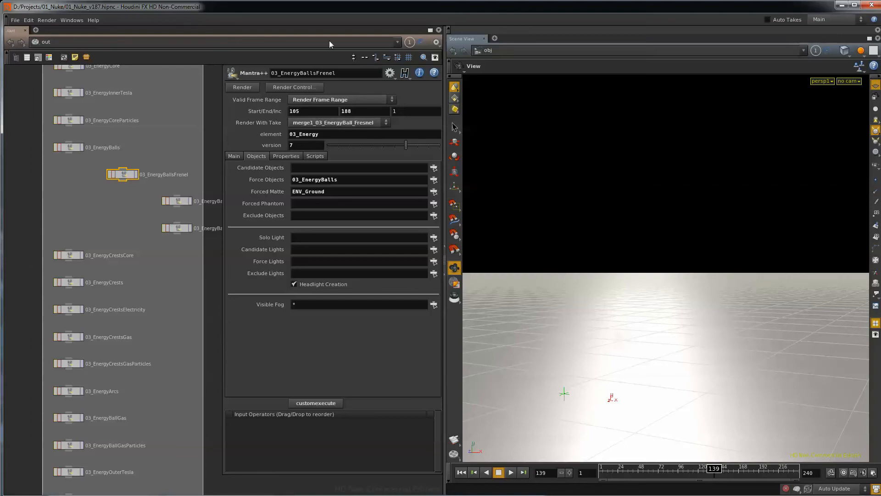
- Open a new floating panel and split its network pane into two side-by-side panes
click(75, 20)
click(82, 43)
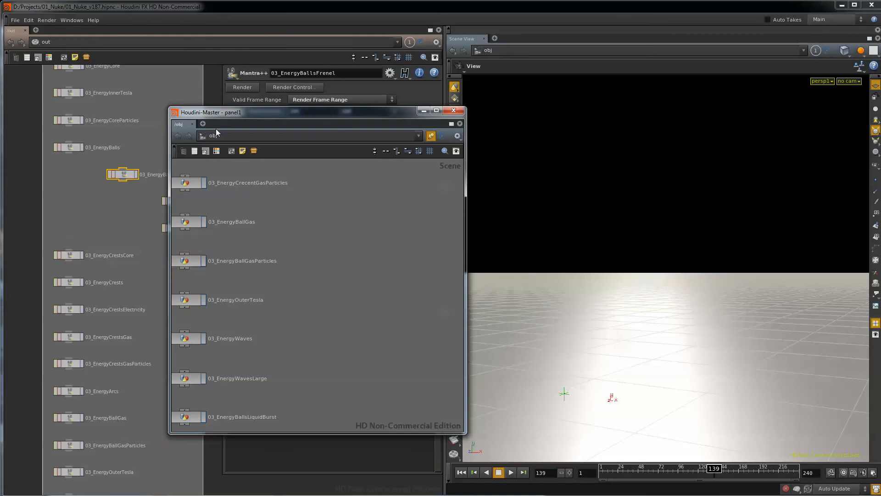
click(460, 124)
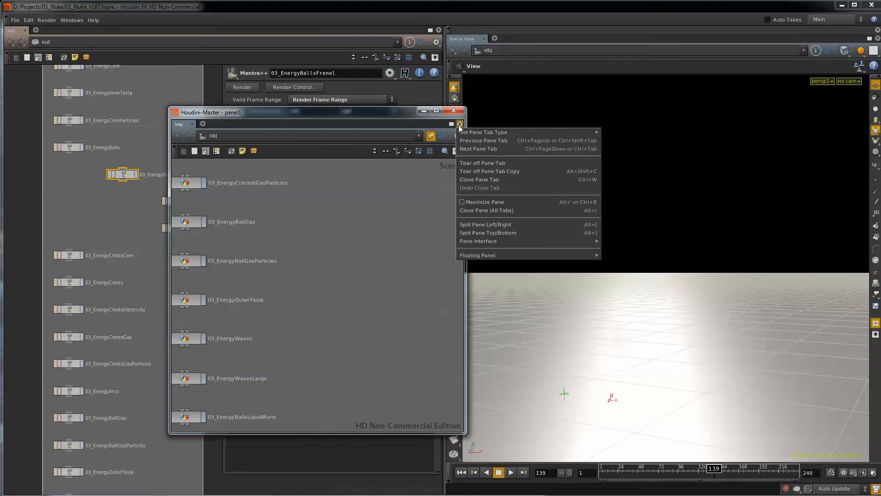
click(491, 226)
- Turn one half of the split floating panel into a Take List and enlarge the window so the take contents are readable
right_click(183, 121)
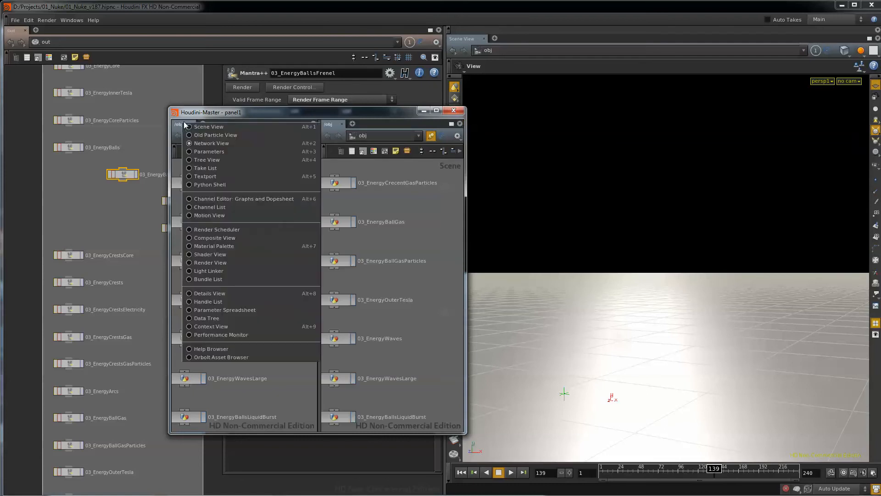
click(222, 173)
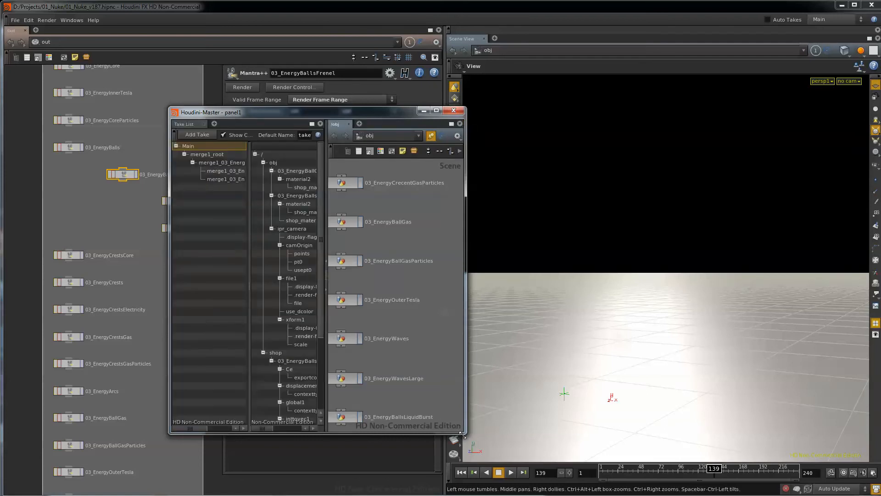
drag(466, 433, 749, 453)
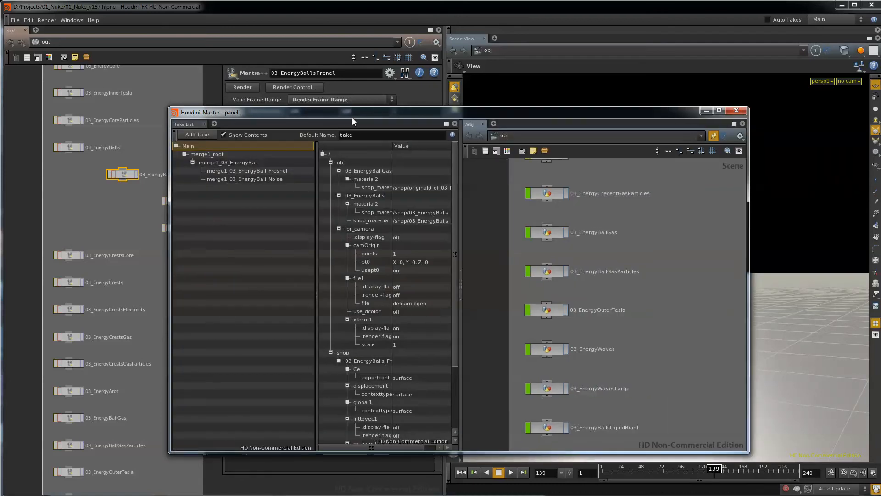
drag(355, 115, 257, 102)
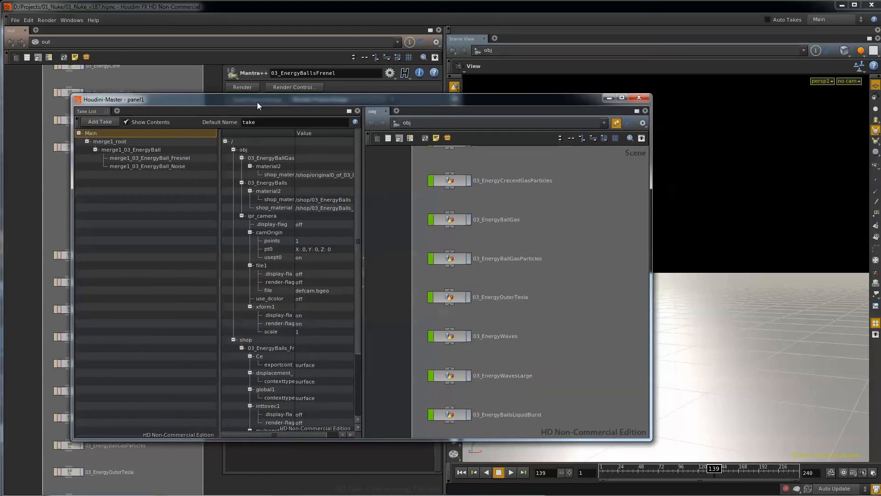
- Make merge1_03_EnergyBall_Fresnel the current take and move the floating panel clear of the render nodes
click(191, 158)
drag(279, 101, 490, 121)
click(117, 171)
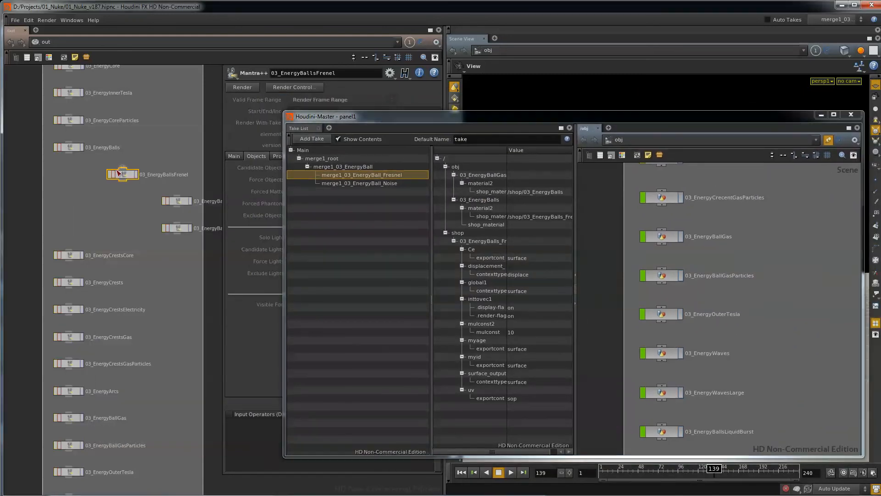
- Go inside the 03_EnergyBalls object in the obj network and inspect the material assigned on its material2 node
click(48, 42)
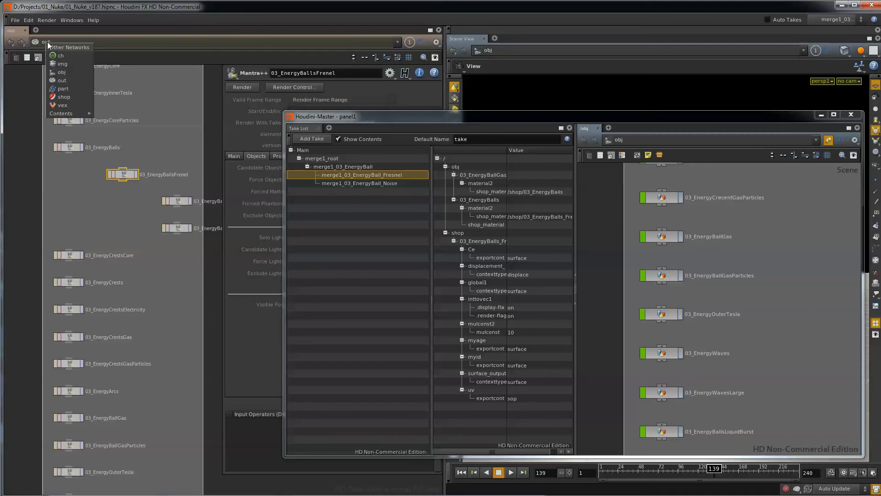
click(70, 72)
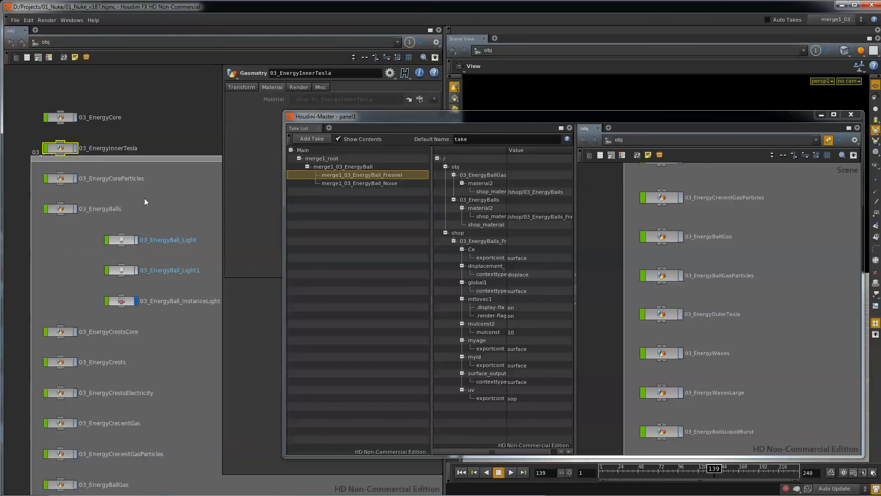
click(60, 208)
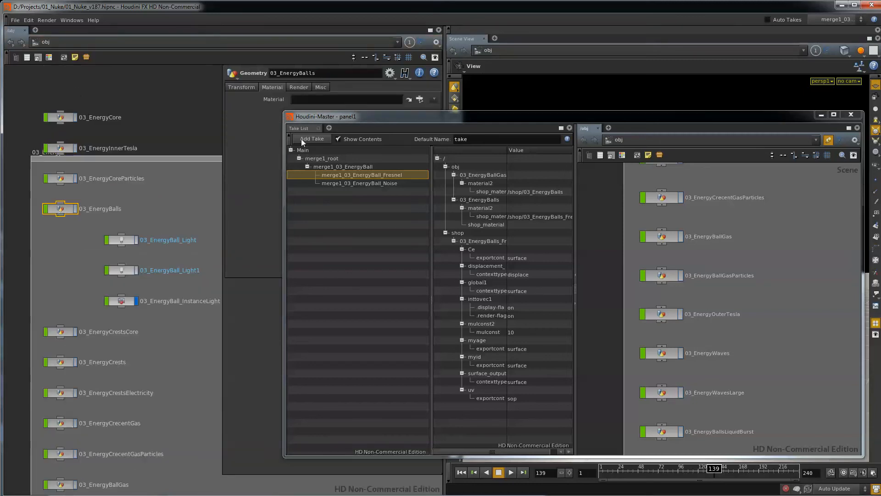
double_click(61, 210)
click(33, 354)
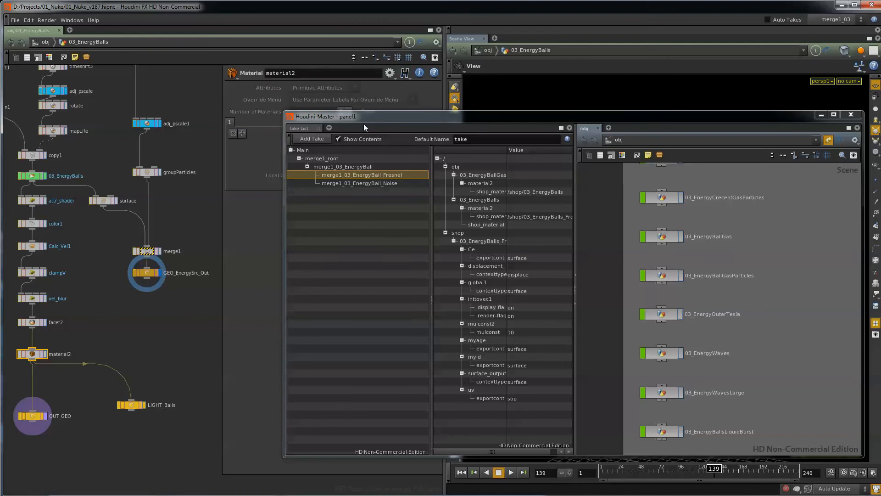
drag(365, 123, 356, 178)
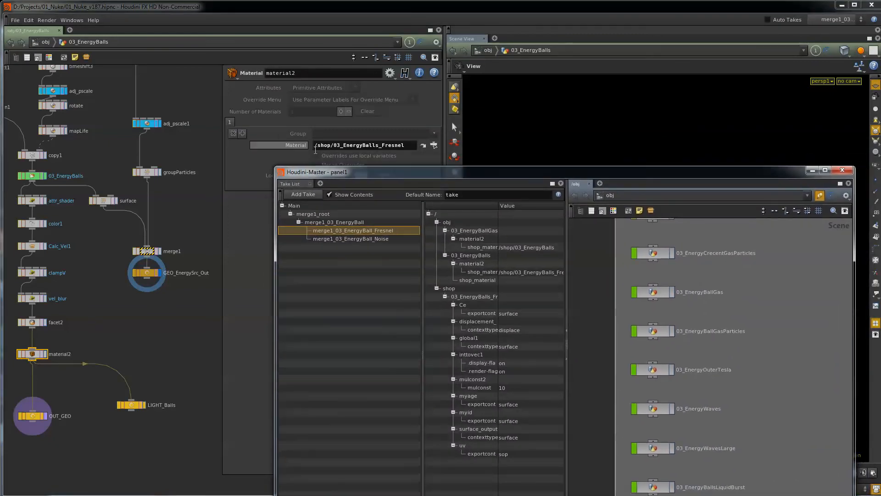
- Compare material2's assignment in the merge1_03_EnergyBall_Noise and merge1_03_EnergyBall_Fresnel takes, ending on Fresnel, and close the floating panel
click(367, 239)
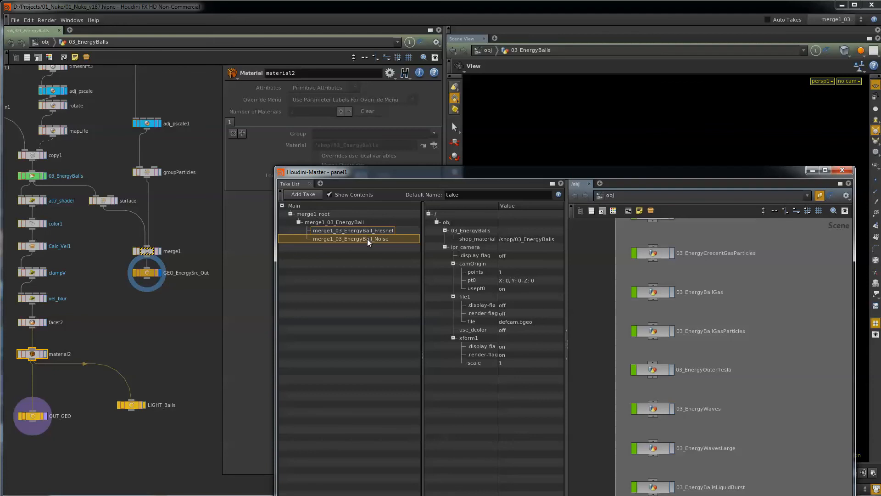
click(367, 239)
click(367, 230)
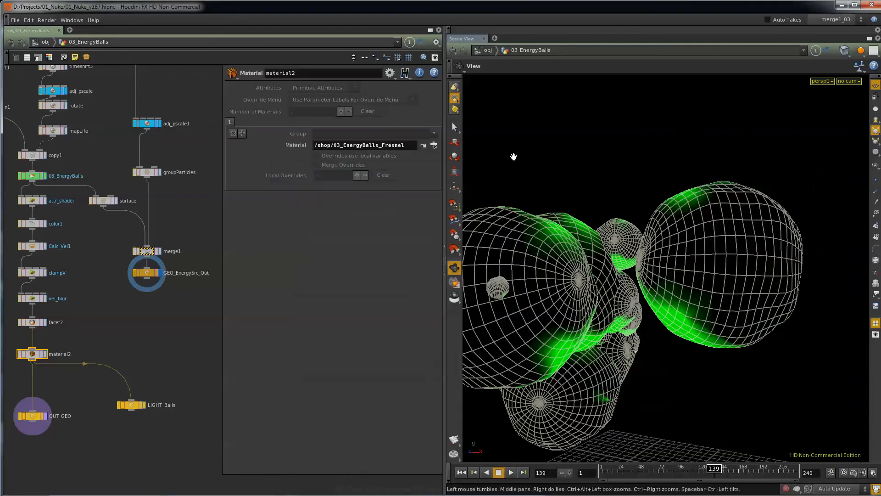
click(843, 170)
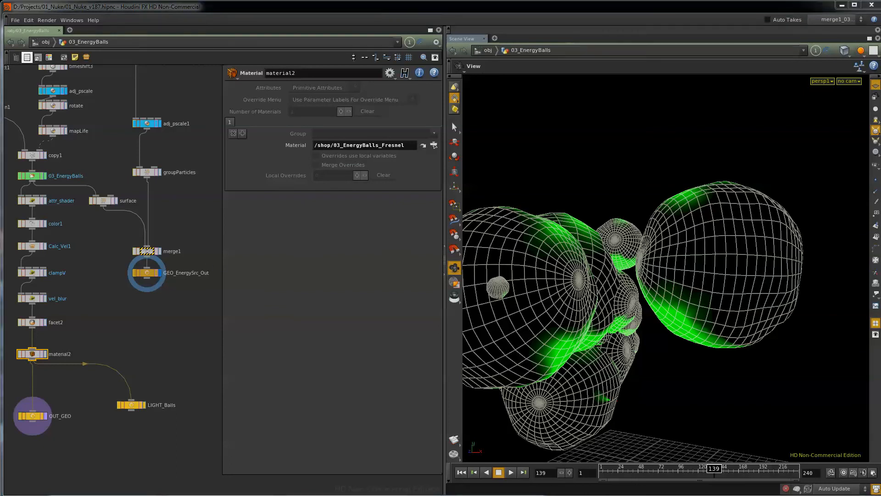
key(shift+Delete)
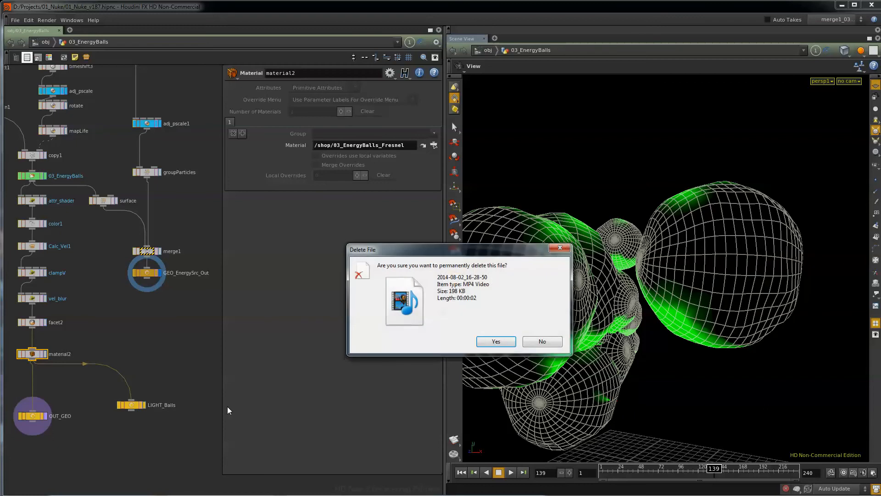
click(501, 342)
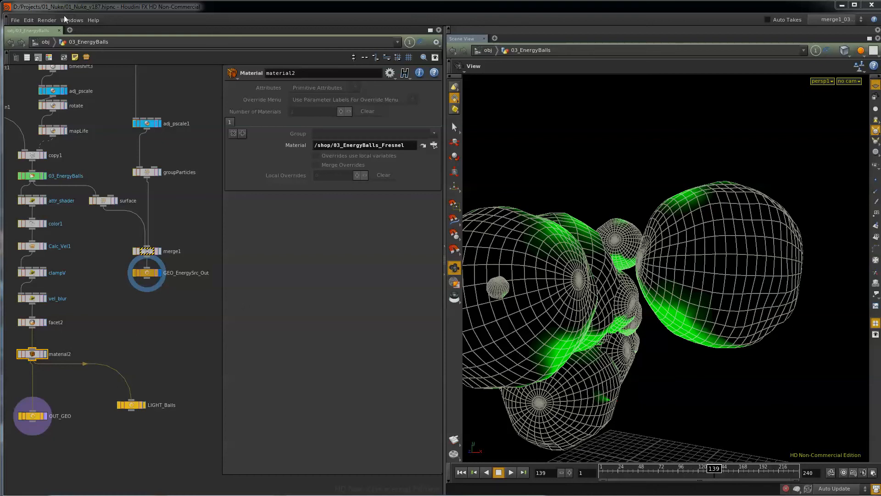
- Leave the 03_EnergyBalls object and open the 03_EnergyBalls_Fresnel surface shader in the shop network
click(45, 42)
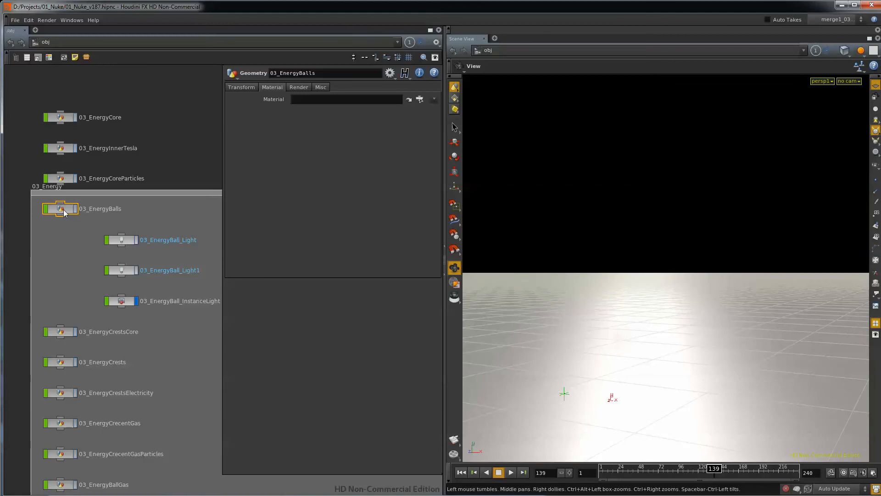
drag(63, 210, 63, 211)
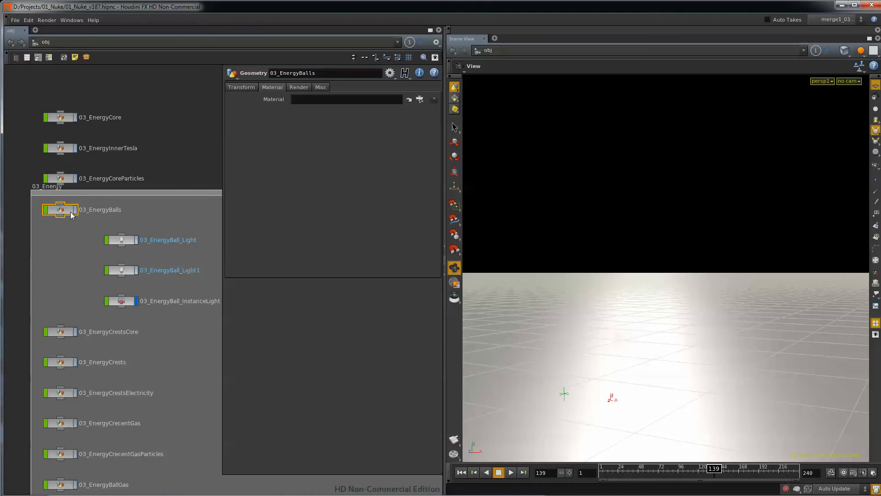
click(45, 43)
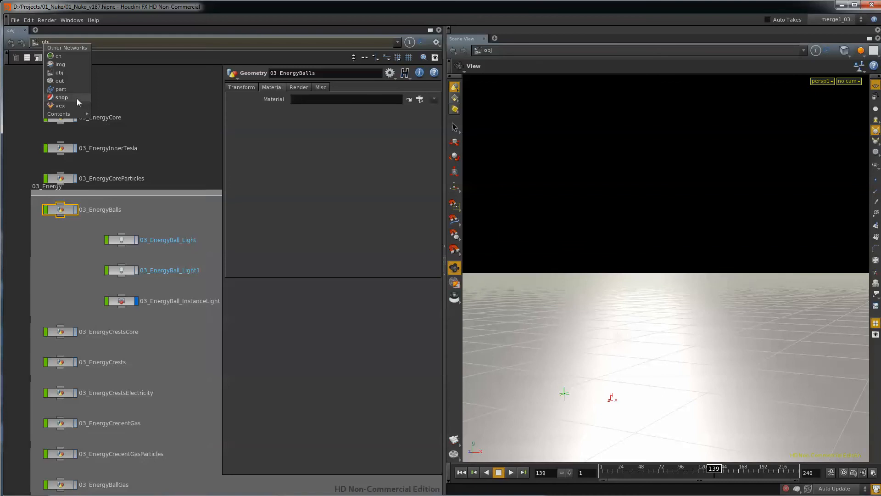
click(65, 98)
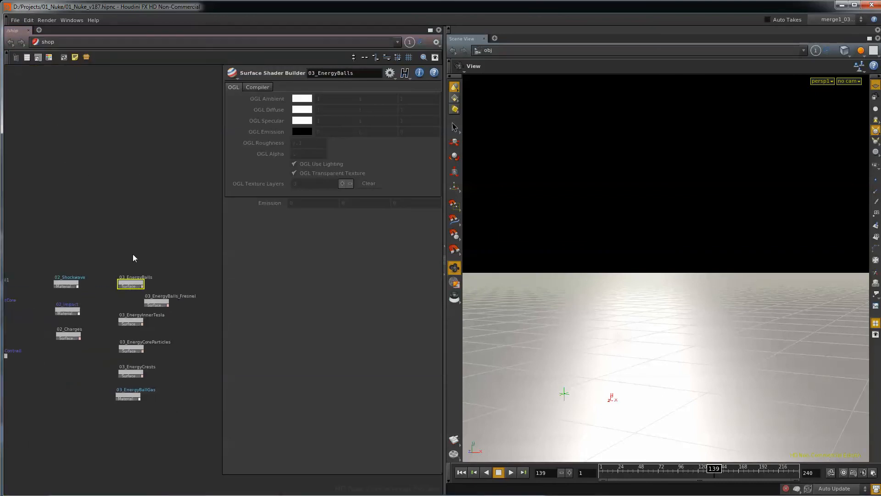
scroll(158, 309, up, 3)
double_click(157, 309)
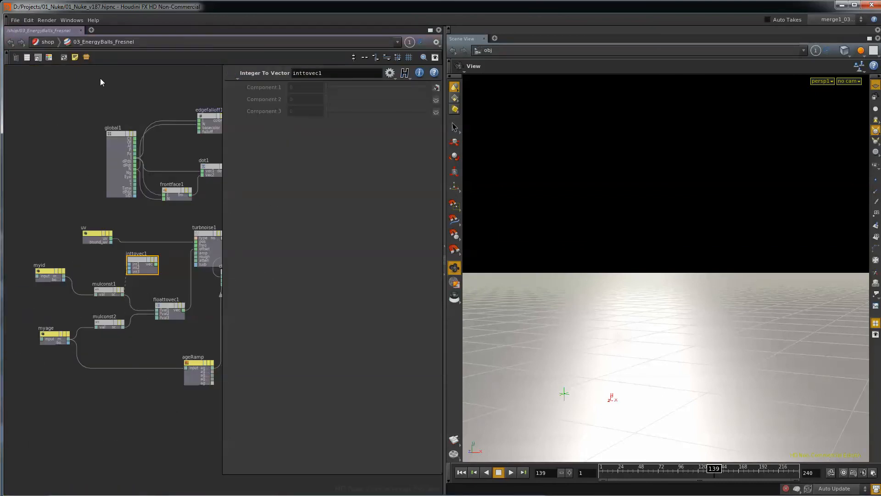
- Return to the shop level and compare the parameters of the 03_EnergyBalls and 03_EnergyBalls_Fresnel shaders
click(48, 44)
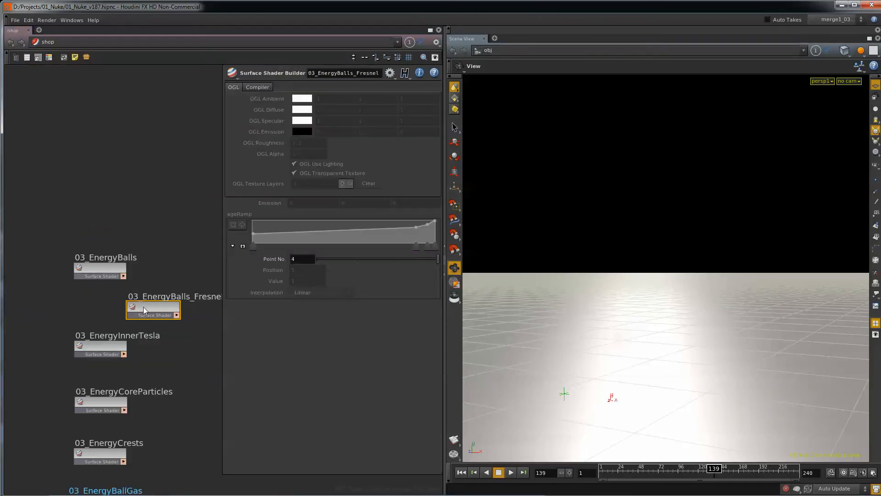
click(101, 267)
click(158, 304)
click(98, 271)
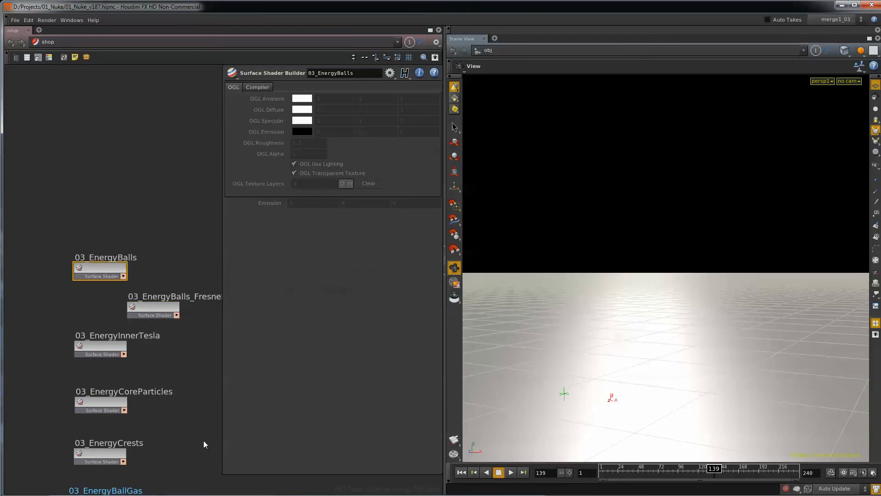
- Switch to the obj network and inspect 03_EnergyBall_Light1, 03_EnergyBall_InstanceLight and the 03_EnergyBalls object
click(52, 41)
click(74, 71)
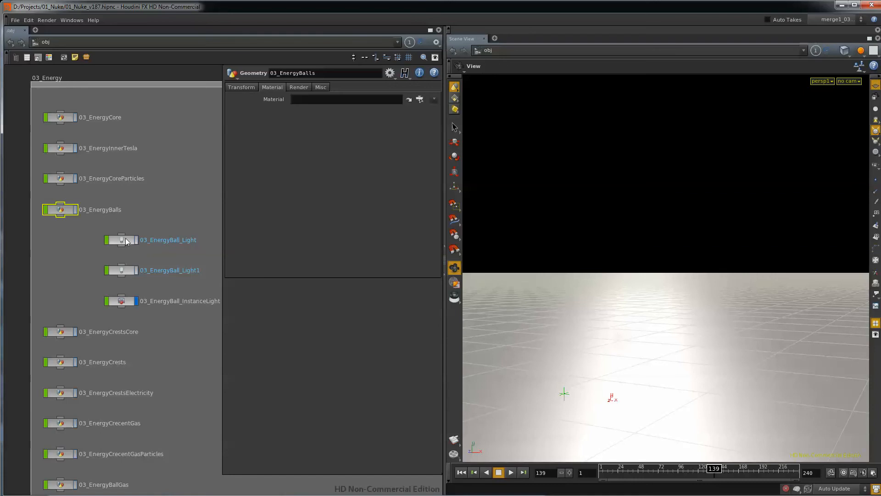
click(122, 270)
click(124, 301)
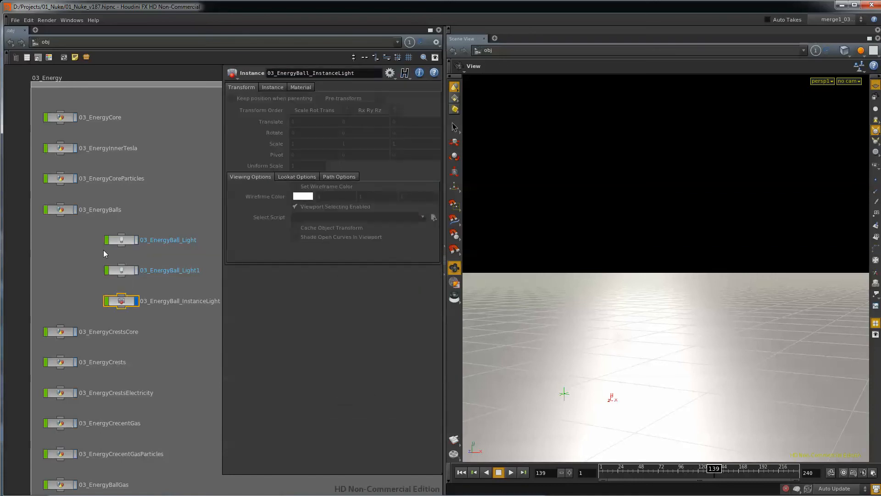
click(64, 210)
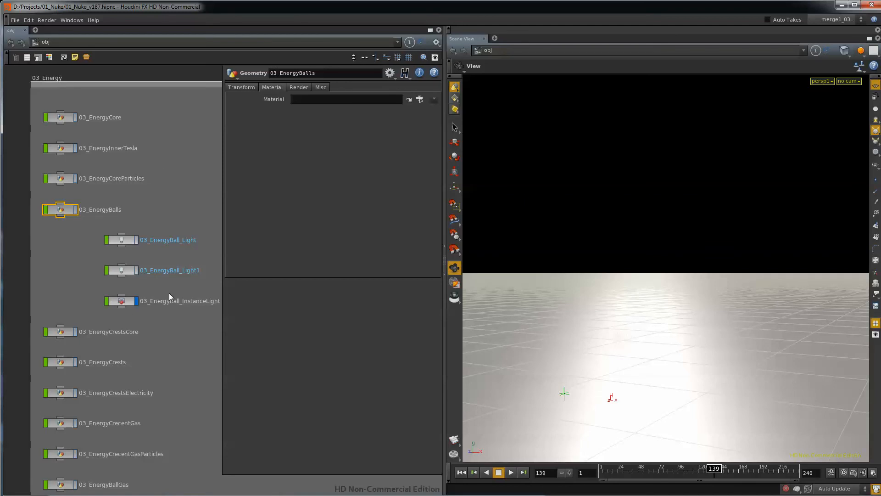
- Switch to the out network and select the 03_EnergyBallsFrenel Mantra node
click(49, 43)
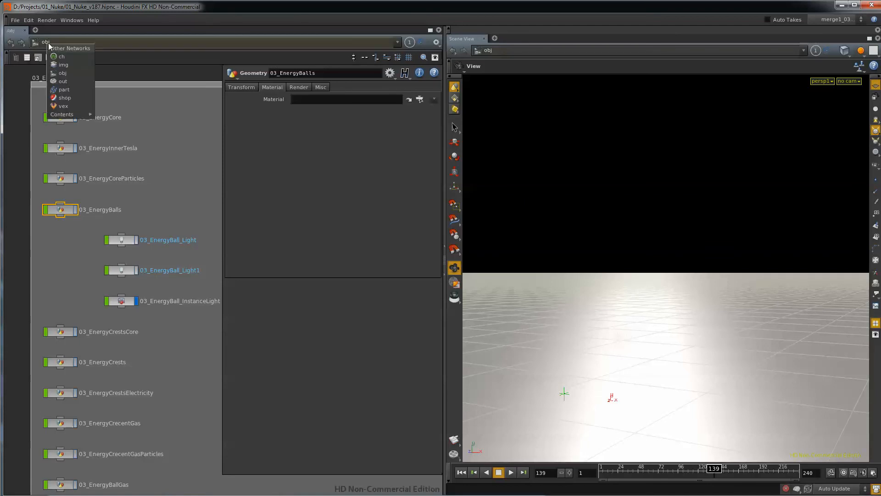
click(63, 82)
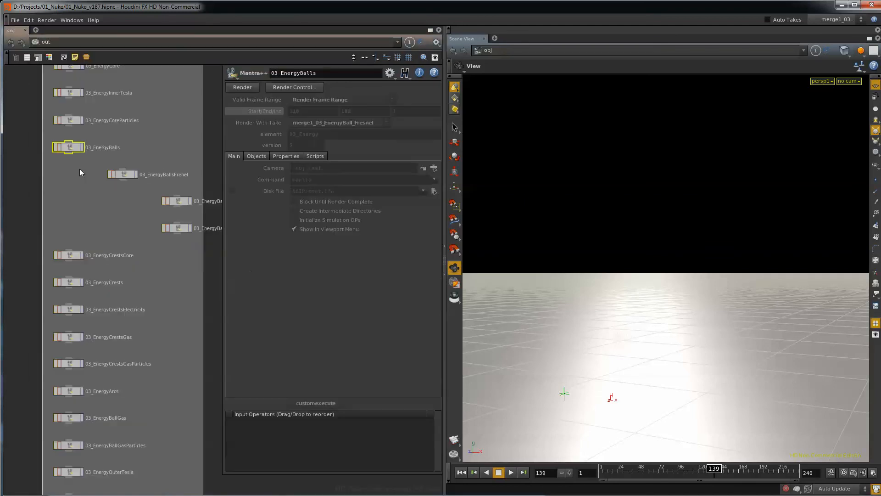
click(123, 174)
- Return to the shop network and go inside the 03_EnergyBalls_Fresnel shader
click(40, 42)
click(56, 98)
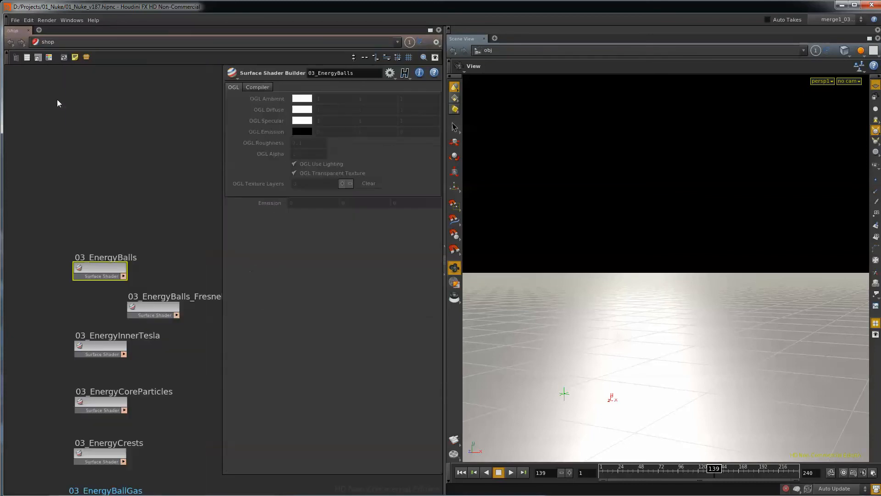
middle_drag(162, 246, 136, 172)
double_click(127, 230)
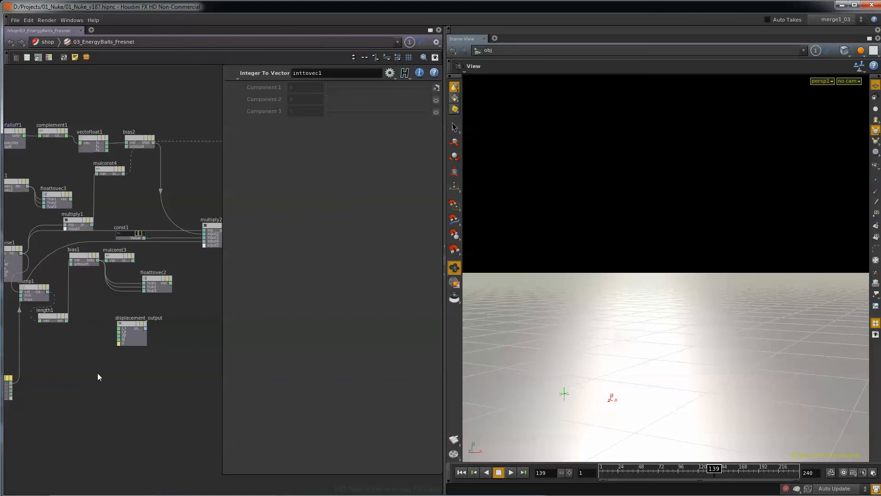
- Trace the Fresnel branch of the shader by inspecting the edgefalloff1, complement1 and bias2 nodes up to multiply2
scroll(40, 221, up, 5)
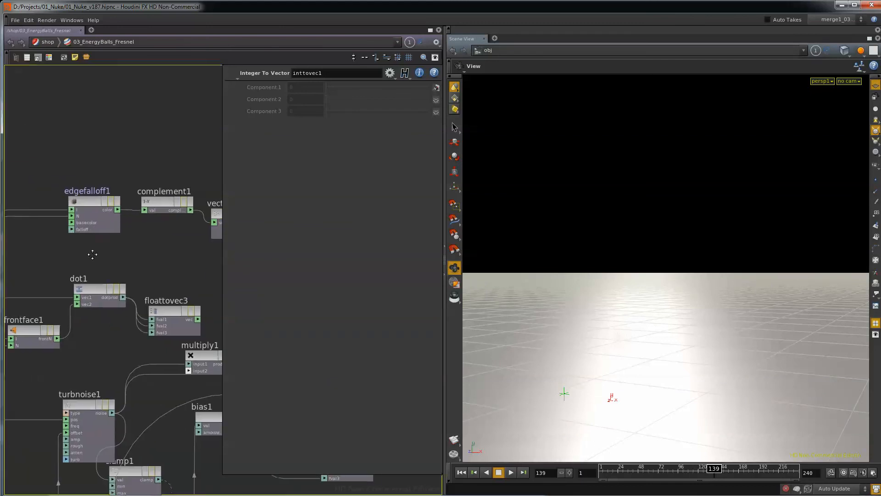
click(92, 200)
middle_drag(201, 262, 24, 266)
click(143, 214)
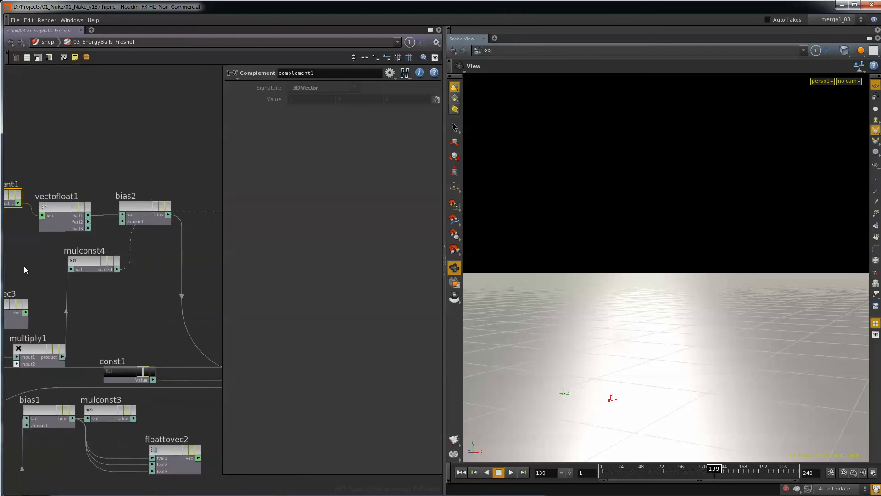
middle_drag(150, 280, 100, 271)
click(85, 198)
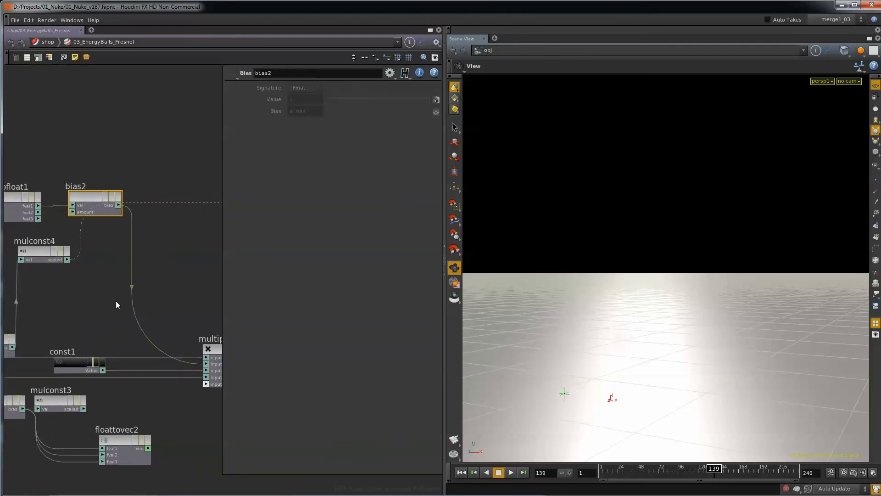
middle_drag(116, 301, 59, 291)
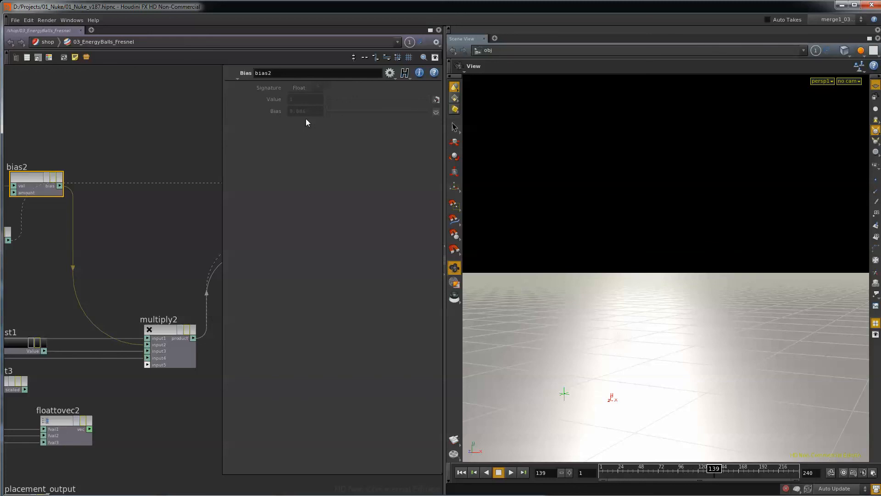
- Follow the multiply2 output to surface_output, and examine the overall node layout of the Fresnel shader network
click(165, 246)
middle_drag(164, 246, 35, 262)
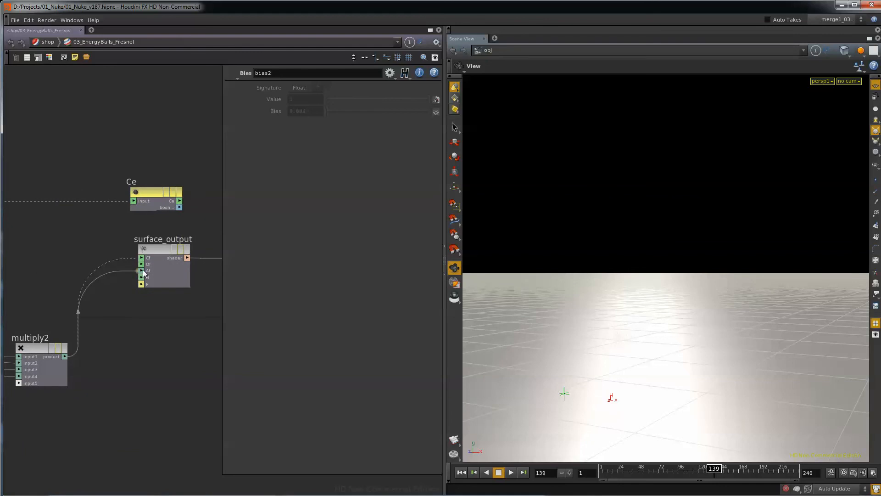
middle_drag(189, 418, 142, 407)
middle_drag(40, 417, 238, 386)
scroll(183, 398, down, 3)
middle_drag(199, 438, 226, 421)
scroll(175, 438, down, 3)
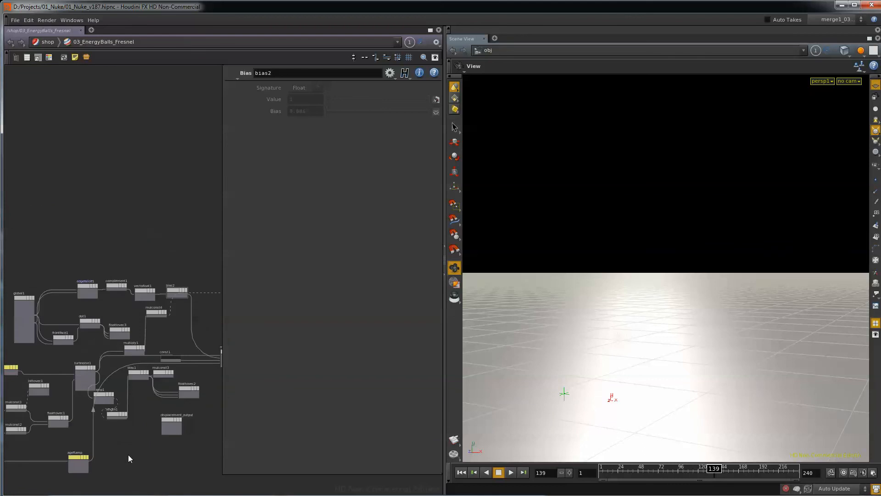
middle_drag(129, 454, 198, 403)
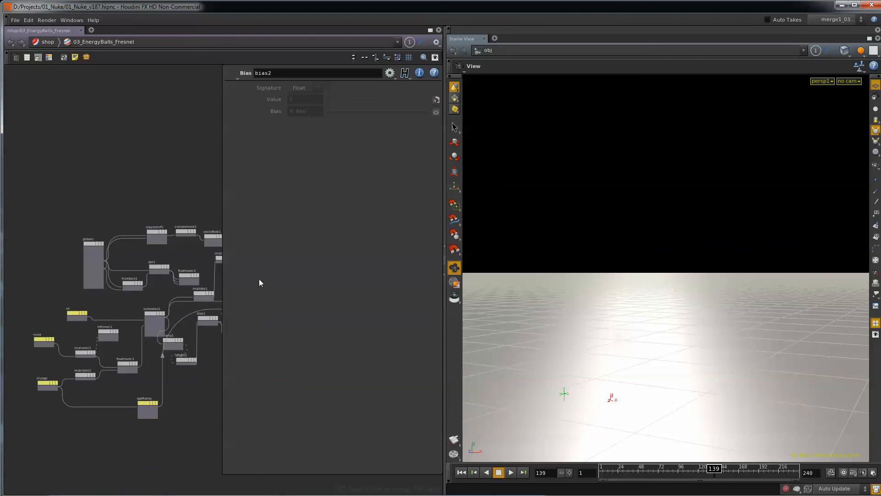
- Select edgefalloff1, go inside it and examine its node chain from the normalize nodes through dot, abs and pow to multiply
scroll(169, 234, up, 4)
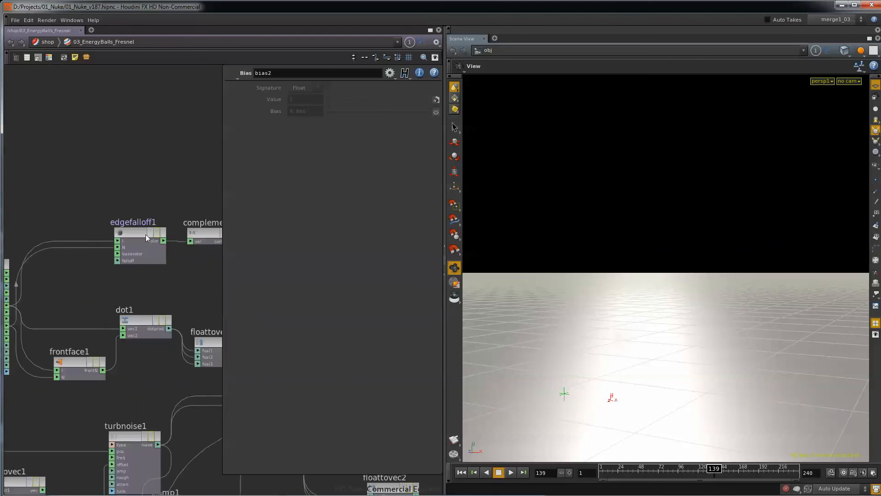
click(145, 235)
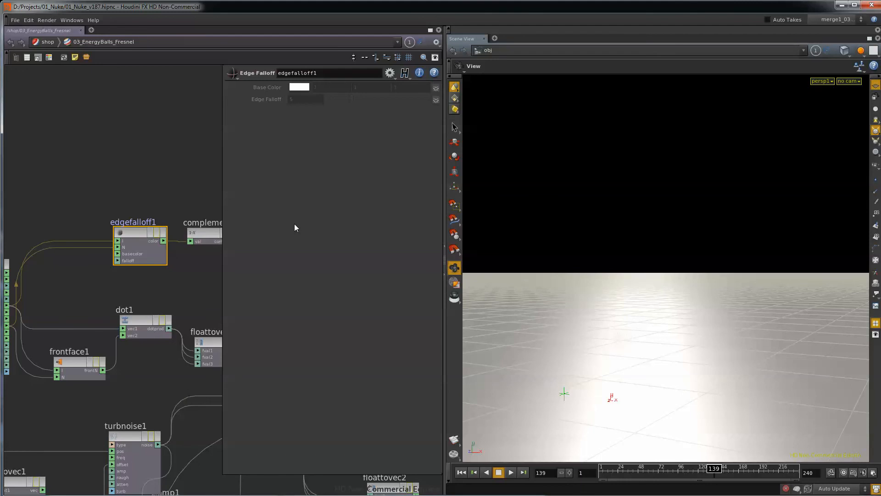
double_click(133, 235)
middle_drag(188, 262, 289, 364)
scroll(209, 339, down, 4)
middle_drag(150, 305, 118, 301)
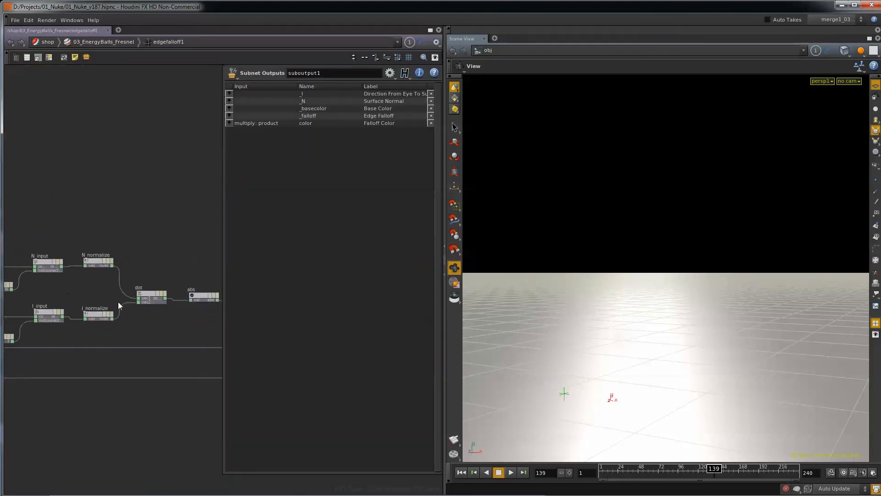
middle_drag(195, 326, 73, 309)
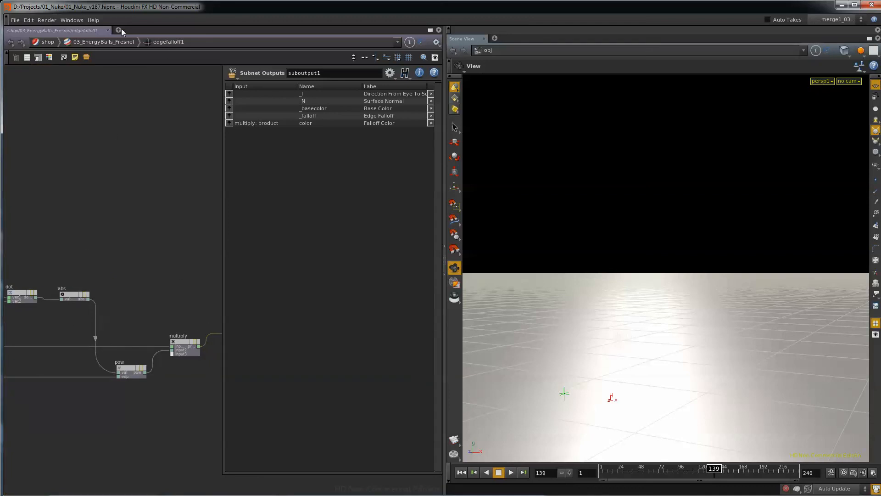
- Leave the edgefalloff1 and 03_EnergyBalls_Fresnel networks and return to the shop level
click(98, 42)
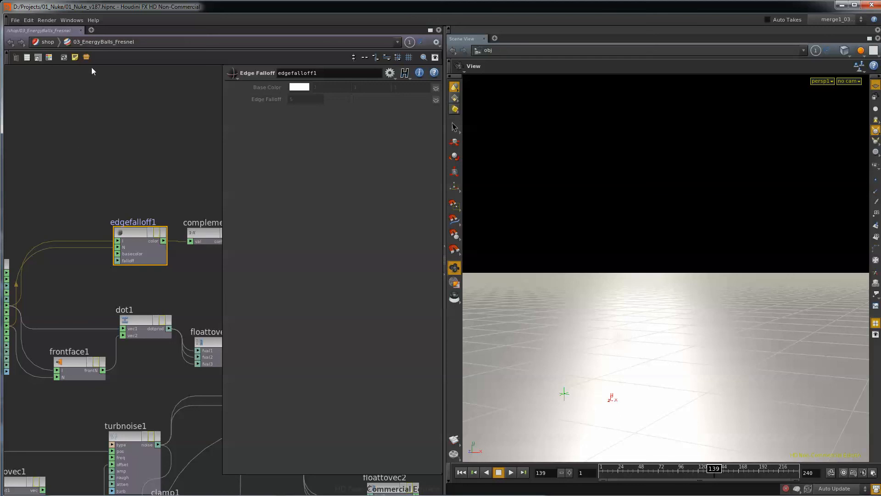
click(45, 42)
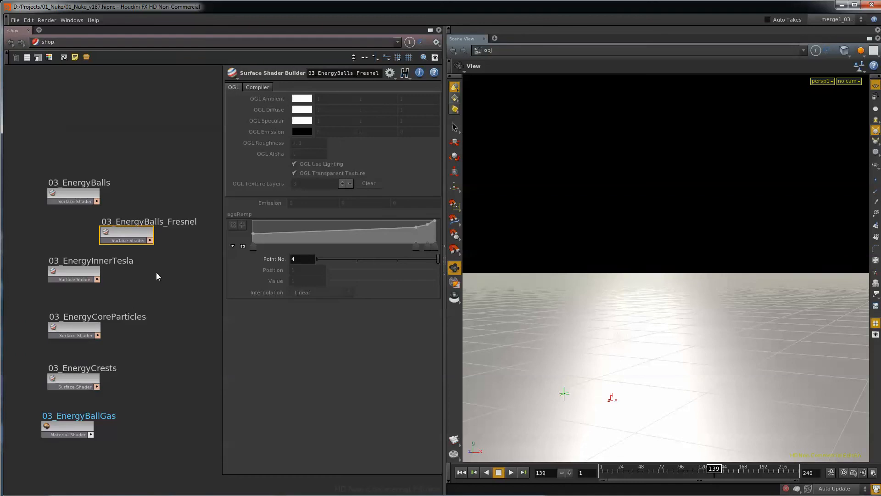
click(48, 42)
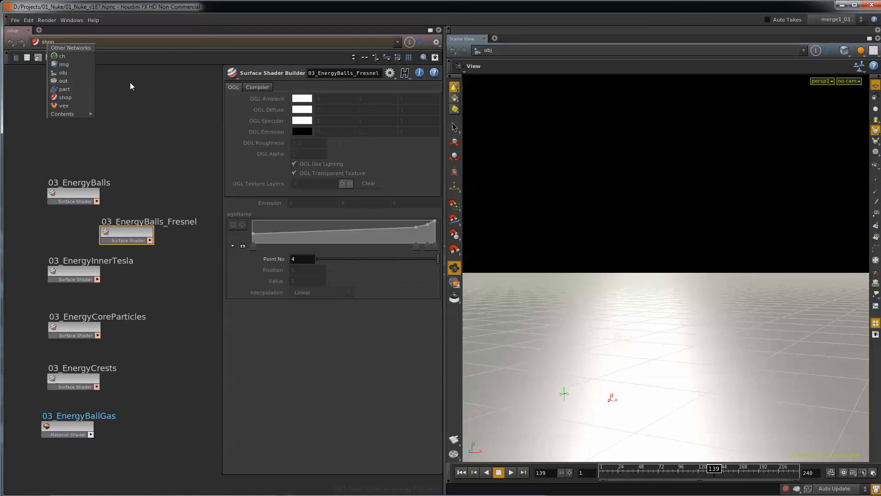
click(152, 116)
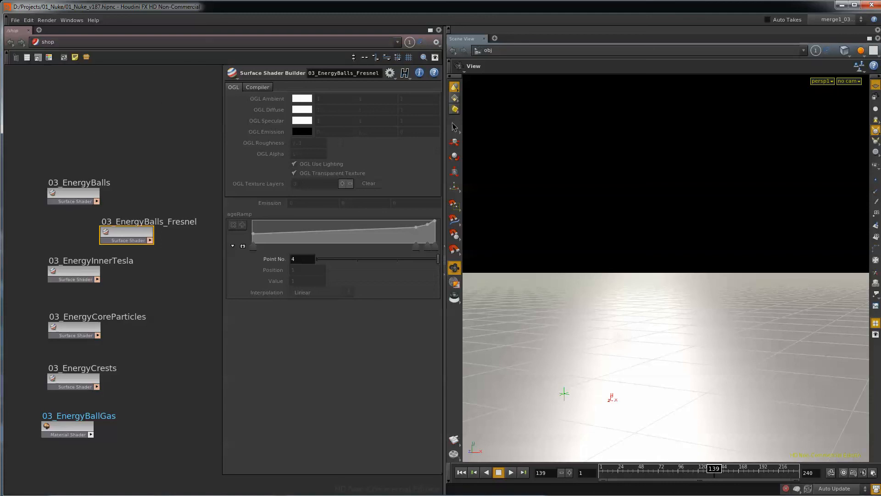